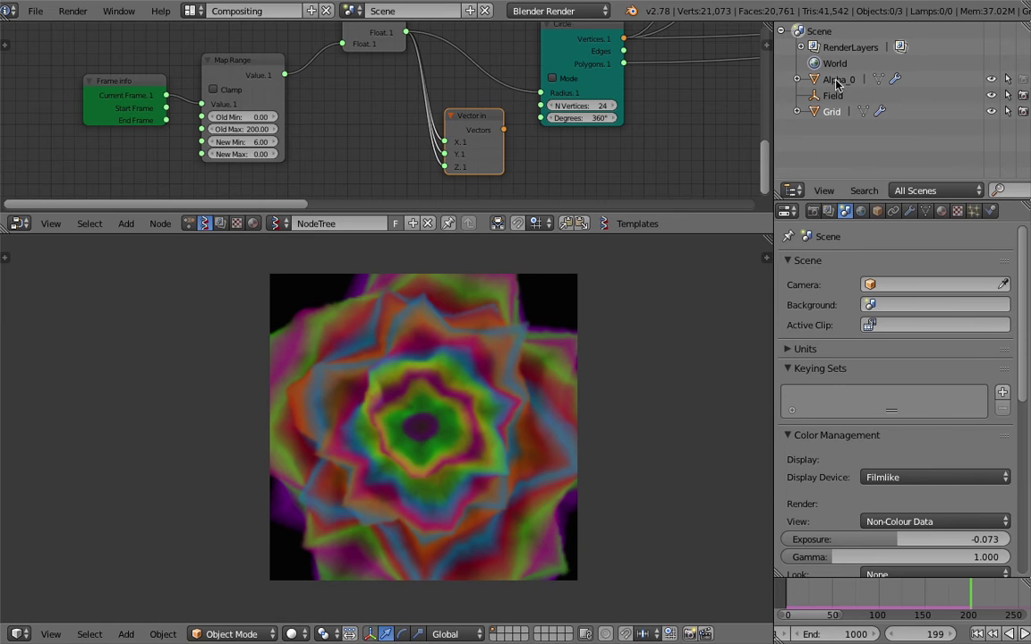
Expand the Grid object's contents in an enlarged outliner and return the animation to frame 1
{"action": "left_click", "coordinate": [797, 111]}
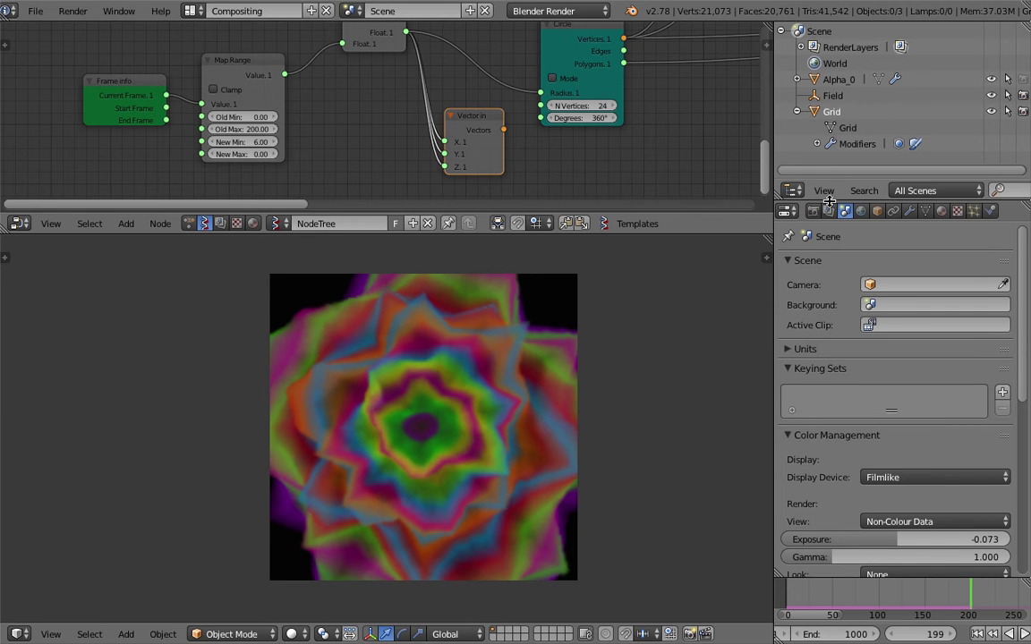
{"action": "left_click_drag", "start_coordinate": [828, 219], "coordinate": [829, 267]}
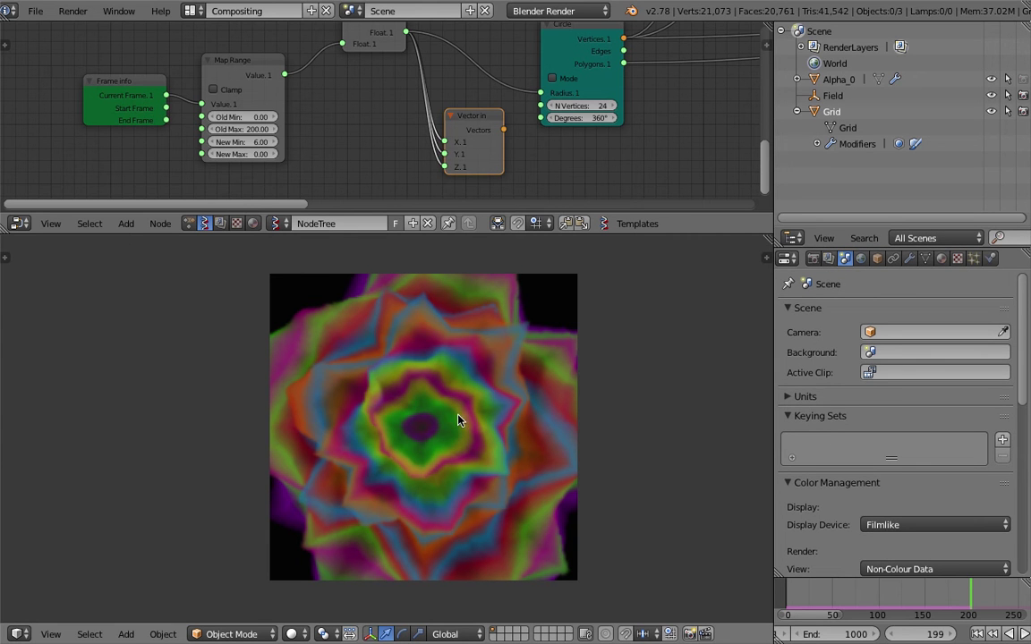
{"action": "middle_click_drag", "start_coordinate": [454, 426], "coordinate": [475, 408]}
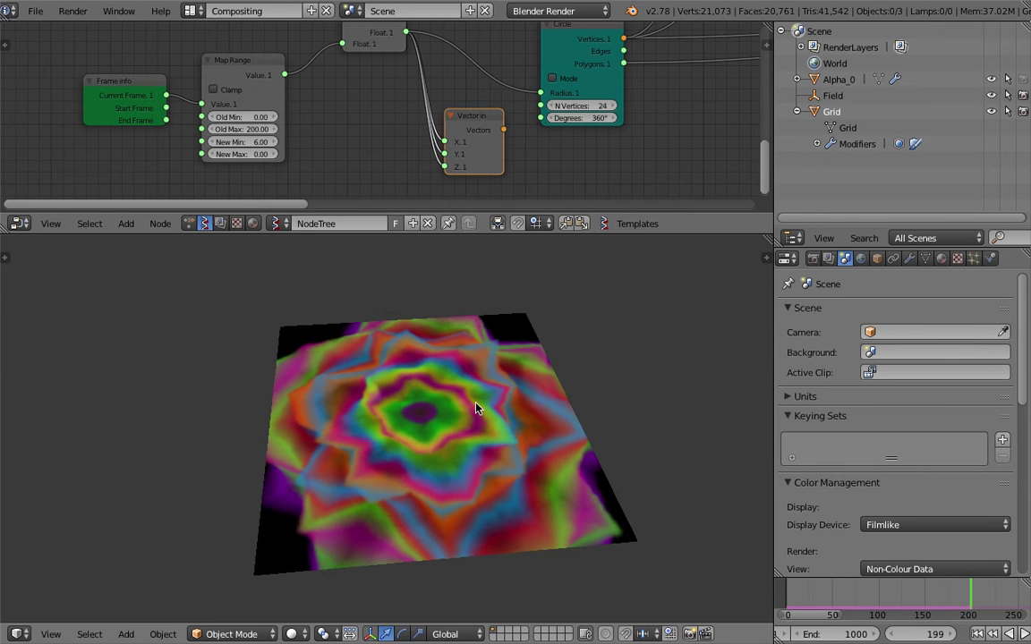
{"action": "middle_click_drag", "start_coordinate": [393, 416], "coordinate": [414, 440]}
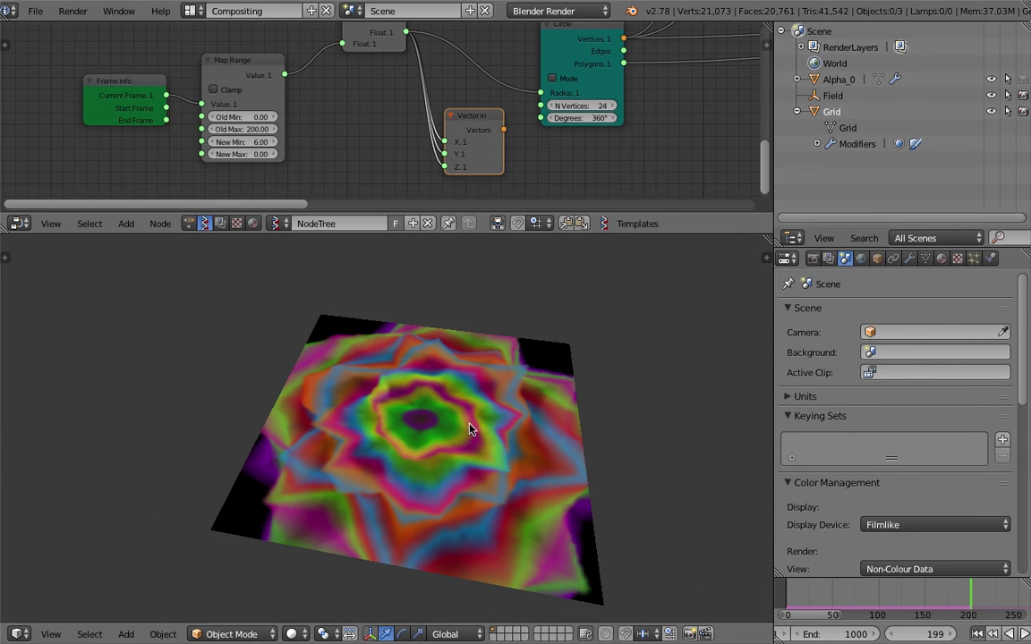
{"action": "key", "text": "shift+Left"}
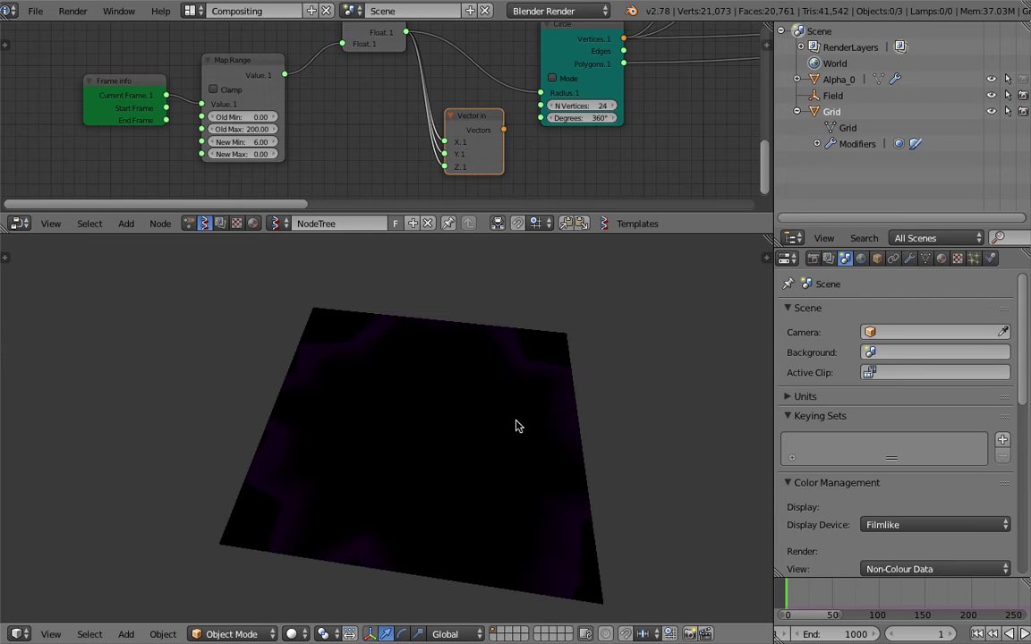
Set the View subdivisions of the Grid object's subdivision modifier to 2
{"action": "left_click", "coordinate": [909, 258]}
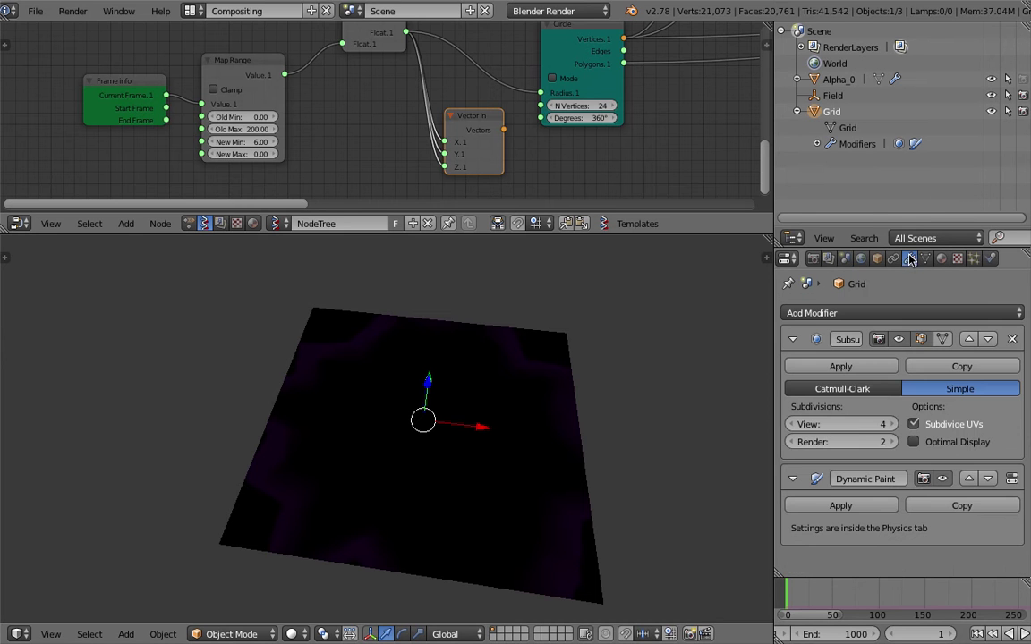
{"action": "left_click", "coordinate": [792, 426]}
{"action": "left_click", "coordinate": [791, 426]}
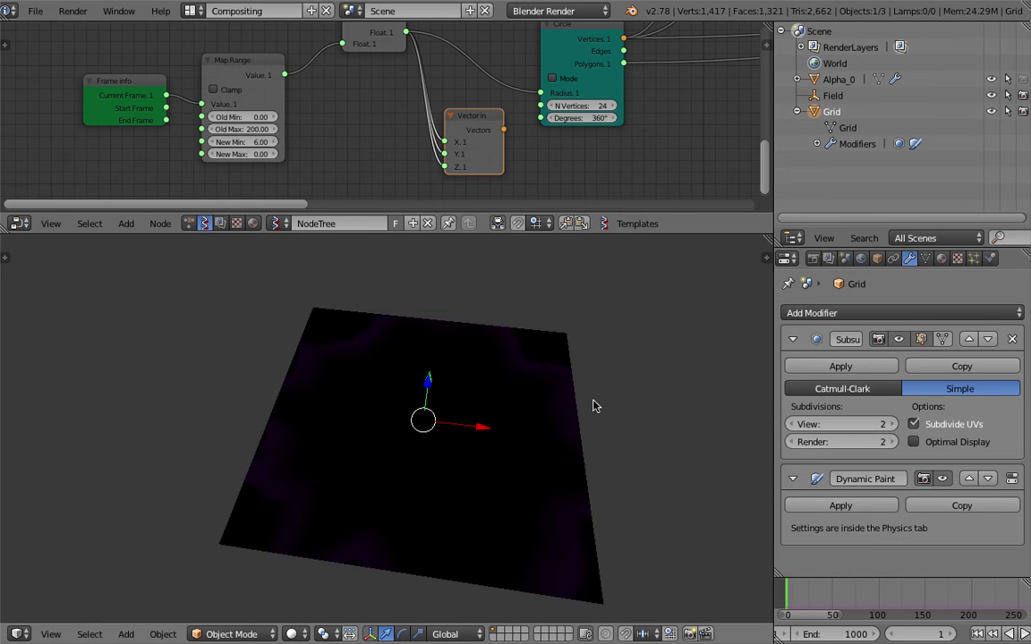
Reload the existing NodeTree in the node editor and make the node editor area taller
{"action": "middle_click_drag", "start_coordinate": [346, 166], "coordinate": [359, 63]}
{"action": "left_click", "coordinate": [234, 223]}
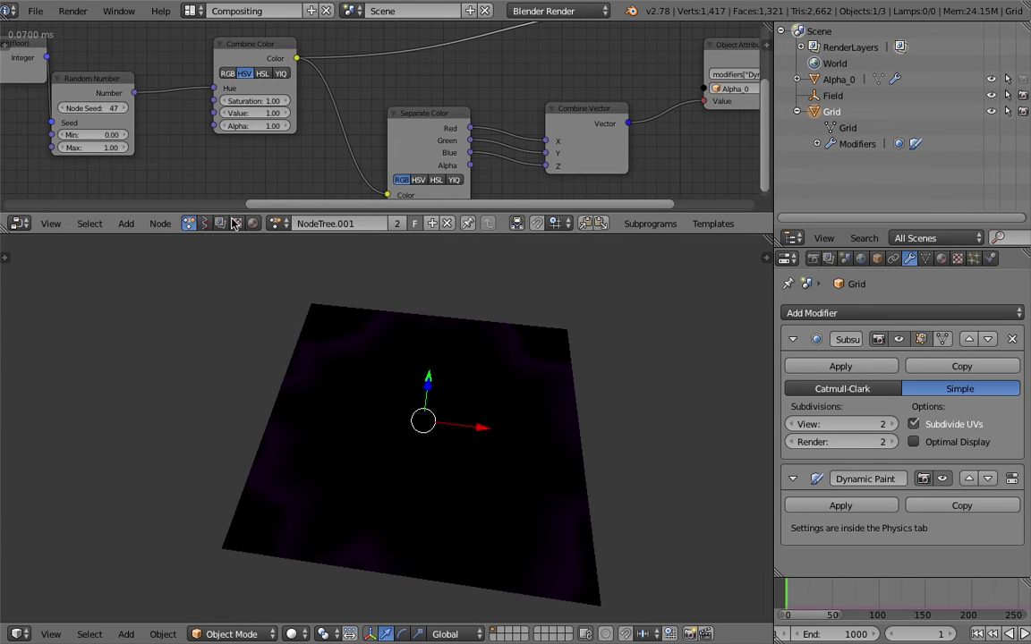
{"action": "left_click", "coordinate": [205, 223]}
{"action": "left_click", "coordinate": [278, 224]}
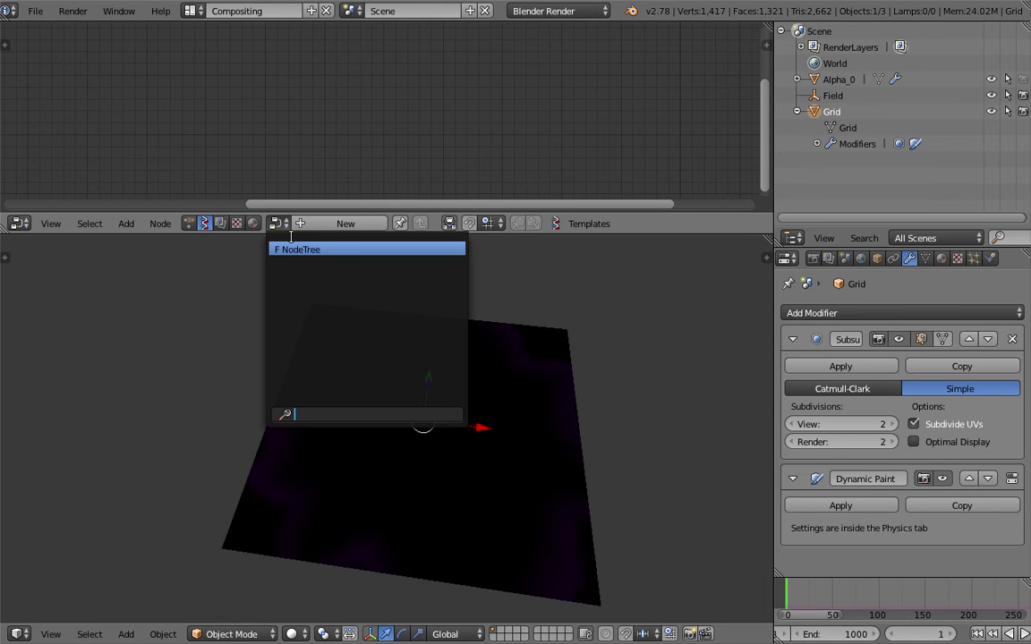
{"action": "left_click", "coordinate": [293, 249]}
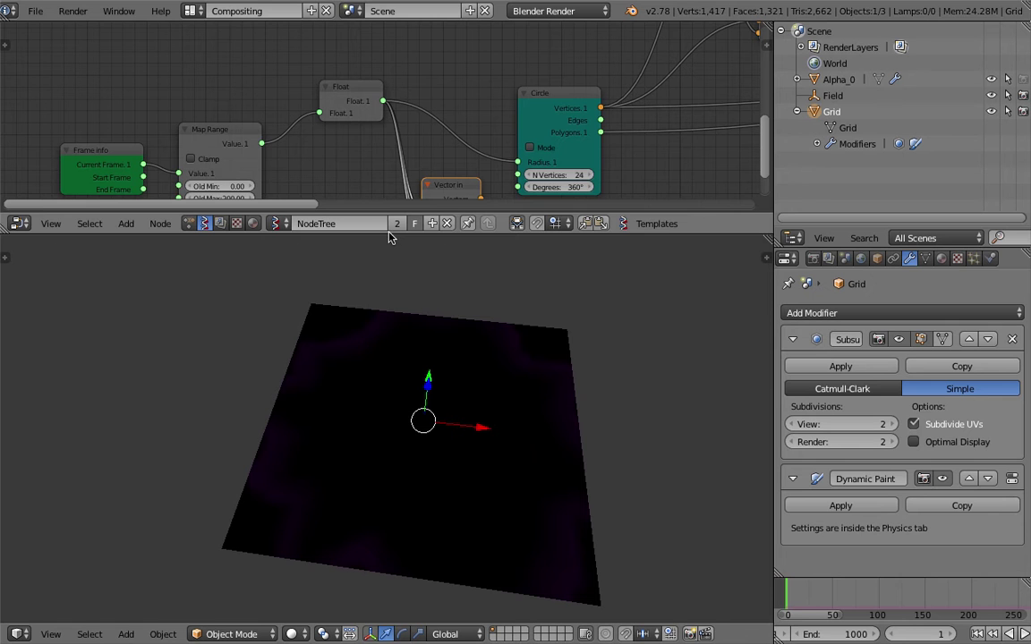
{"action": "left_click_drag", "start_coordinate": [388, 233], "coordinate": [384, 272]}
{"action": "middle_click_drag", "start_coordinate": [366, 171], "coordinate": [331, 105]}
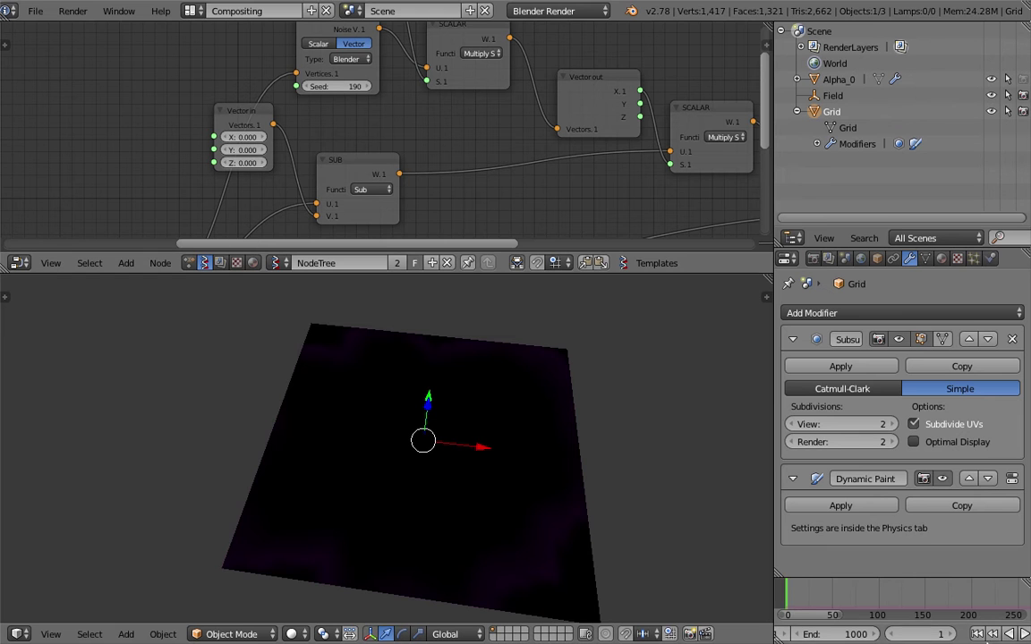
Play the animation to watch the paint build up on the grid, then stop playback at frame 169
{"action": "key", "text": "alt+a"}
{"action": "mouse_move", "coordinate": [532, 451]}
{"action": "middle_mouse_down"}
{"action": "mouse_move", "coordinate": [564, 447]}
{"action": "mouse_move", "coordinate": [511, 479]}
{"action": "mouse_move", "coordinate": [586, 471]}
{"action": "mouse_move", "coordinate": [407, 432]}
{"action": "mouse_move", "coordinate": [487, 460]}
{"action": "mouse_move", "coordinate": [326, 456]}
{"action": "mouse_move", "coordinate": [300, 464]}
{"action": "middle_mouse_up"}
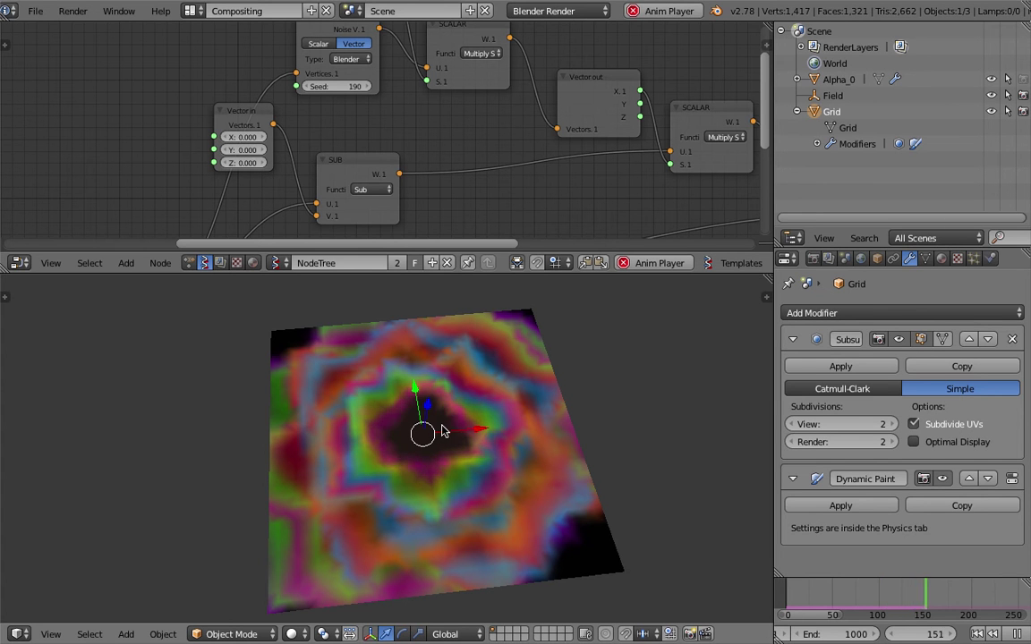
{"action": "left_click", "coordinate": [1018, 635]}
{"action": "middle_click_drag", "start_coordinate": [460, 483], "coordinate": [399, 452]}
{"action": "middle_click_drag", "start_coordinate": [448, 495], "coordinate": [309, 202]}
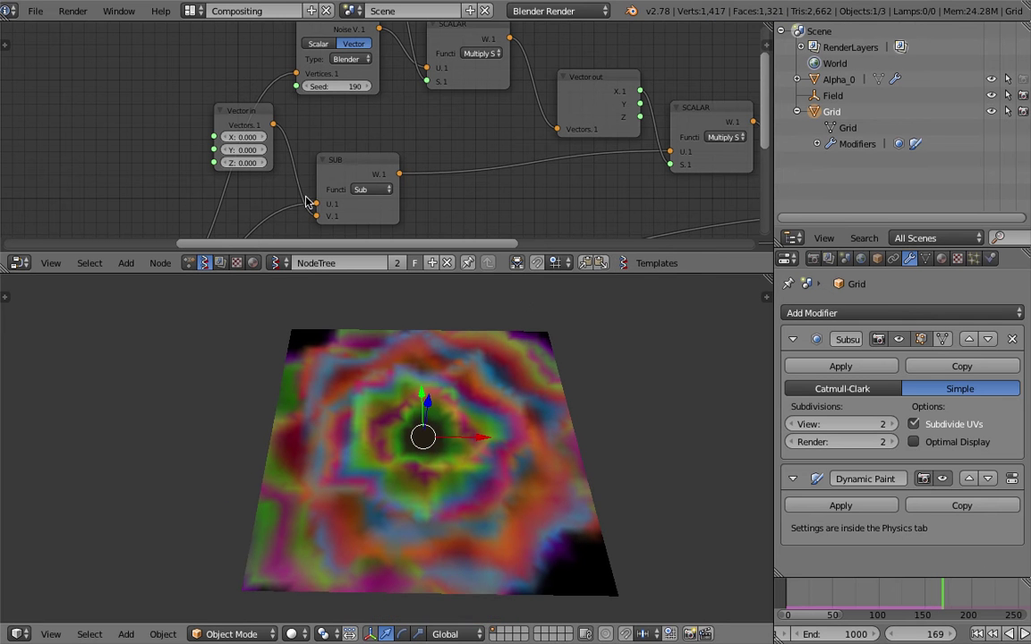
Save the file under the incremented name procedural_stamper_009.blend on the Desktop
{"action": "left_click", "coordinate": [35, 11]}
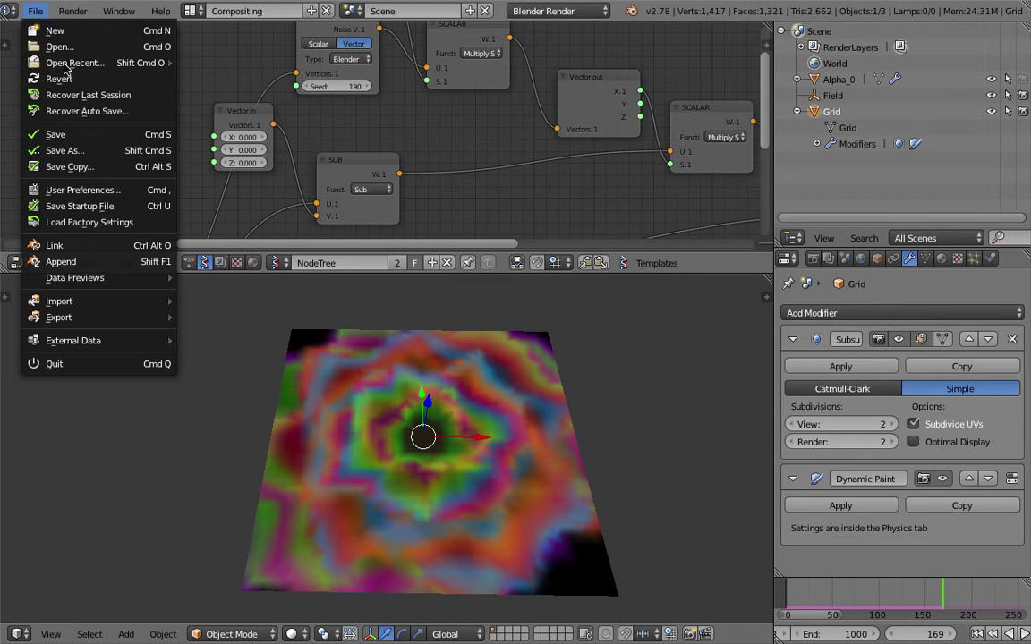
{"action": "left_click", "coordinate": [84, 150]}
{"action": "left_click", "coordinate": [913, 72]}
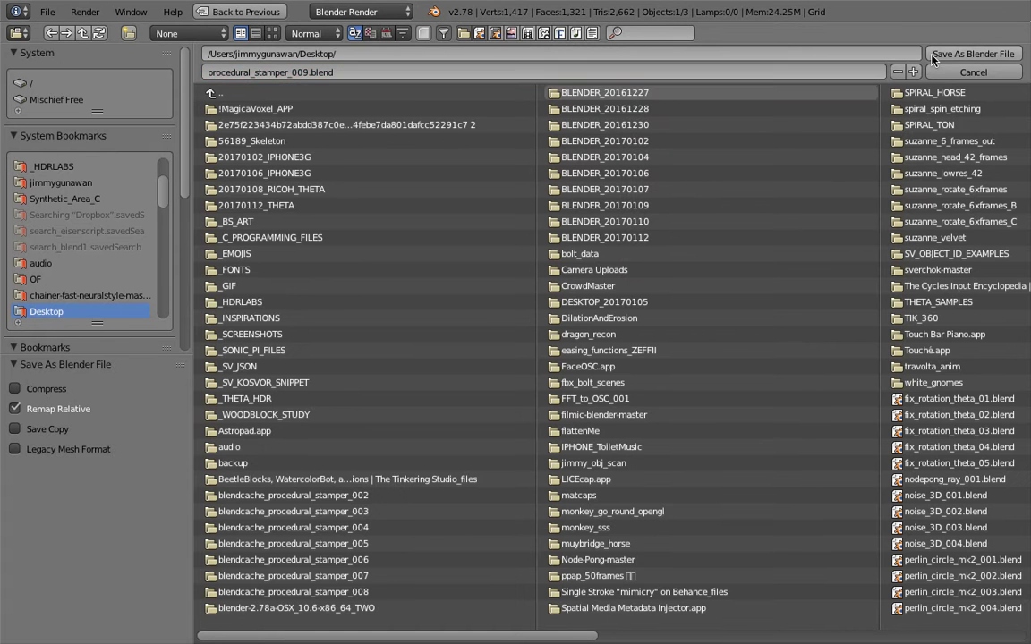
{"action": "left_click", "coordinate": [935, 55]}
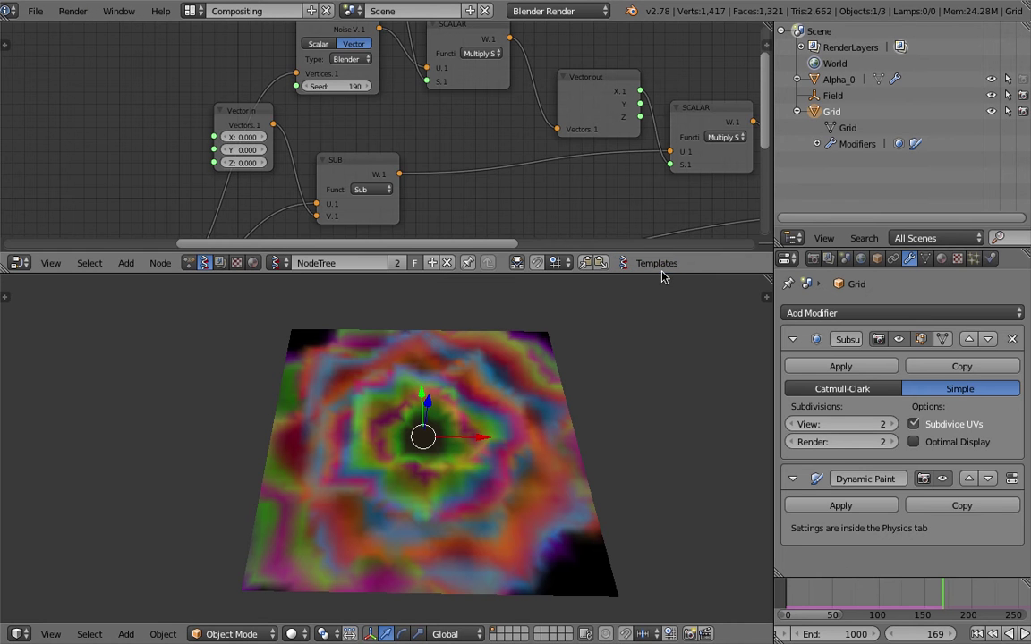
Enlarge the node editor and move the Circle node up, clear of the unconnected Vector in node
{"action": "left_click_drag", "start_coordinate": [662, 276], "coordinate": [662, 300]}
{"action": "scroll", "coordinate": [416, 132], "scroll_direction": "down", "scroll_amount": 4}
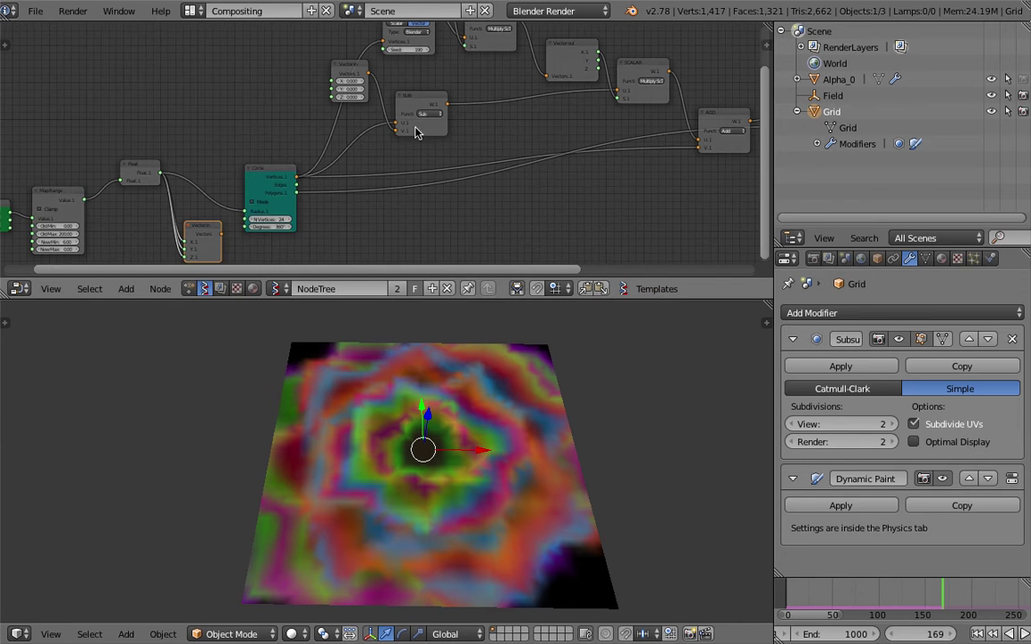
{"action": "key", "text": "g"}
{"action": "left_click", "coordinate": [268, 159]}
{"action": "left_click_drag", "start_coordinate": [260, 179], "coordinate": [247, 117]}
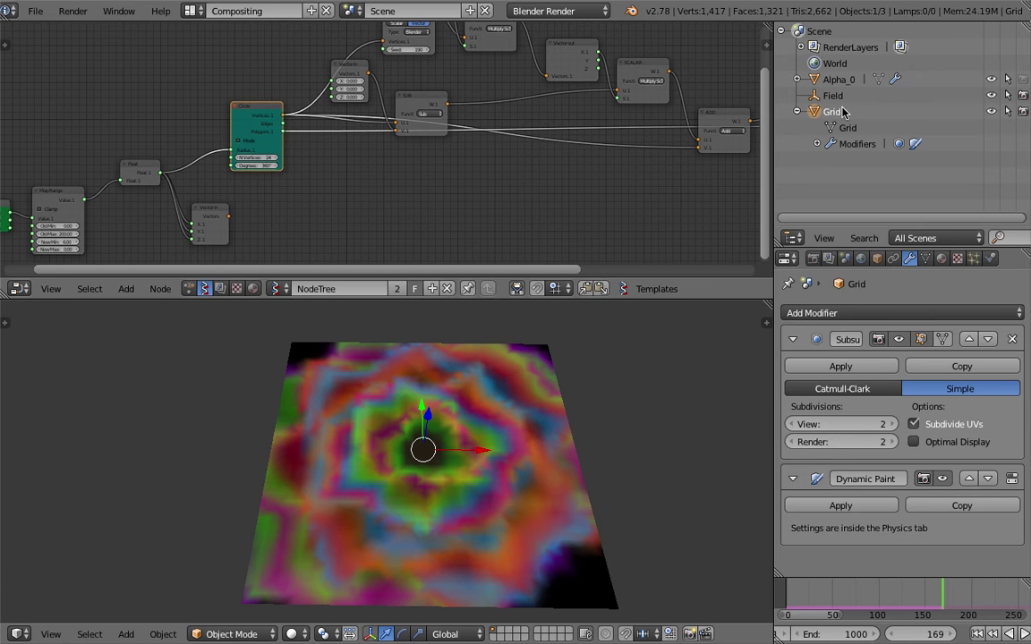
Select the Alpha_0 stamp object and examine its shape from below and from the side
{"action": "mouse_move", "coordinate": [567, 490]}
{"action": "middle_mouse_down"}
{"action": "mouse_move", "coordinate": [428, 375]}
{"action": "mouse_move", "coordinate": [549, 317]}
{"action": "mouse_move", "coordinate": [525, 431]}
{"action": "mouse_move", "coordinate": [434, 394]}
{"action": "mouse_move", "coordinate": [513, 325]}
{"action": "mouse_move", "coordinate": [511, 306]}
{"action": "mouse_move", "coordinate": [463, 548]}
{"action": "mouse_move", "coordinate": [483, 430]}
{"action": "middle_mouse_up"}
{"action": "right_click", "coordinate": [437, 414]}
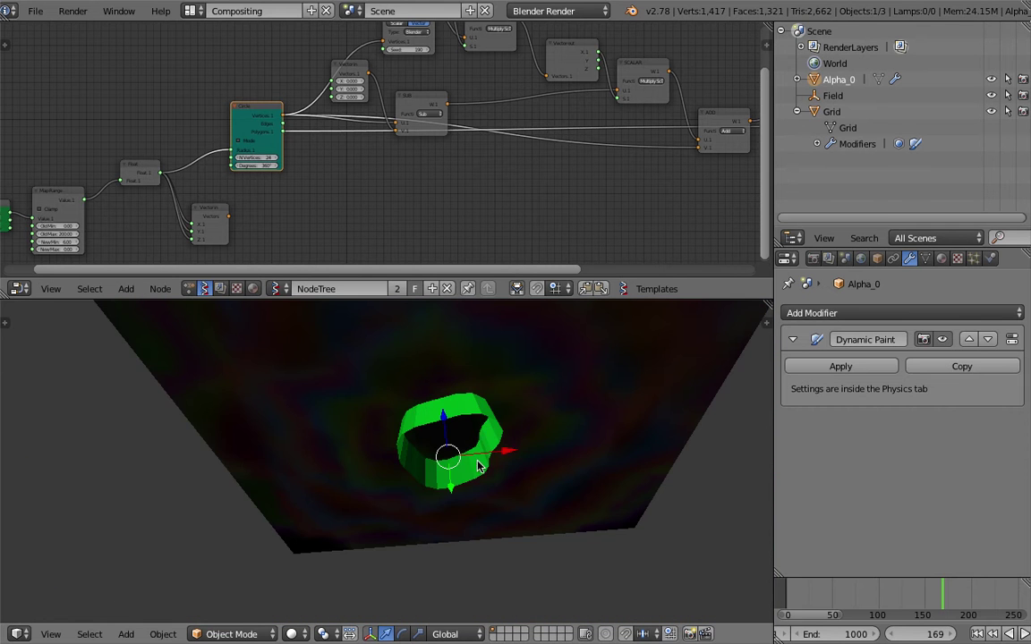
{"action": "middle_click_drag", "start_coordinate": [455, 336], "coordinate": [465, 399]}
{"action": "mouse_move", "coordinate": [449, 504]}
{"action": "middle_mouse_down"}
{"action": "mouse_move", "coordinate": [318, 356]}
{"action": "mouse_move", "coordinate": [467, 453]}
{"action": "mouse_move", "coordinate": [454, 464]}
{"action": "middle_mouse_up"}
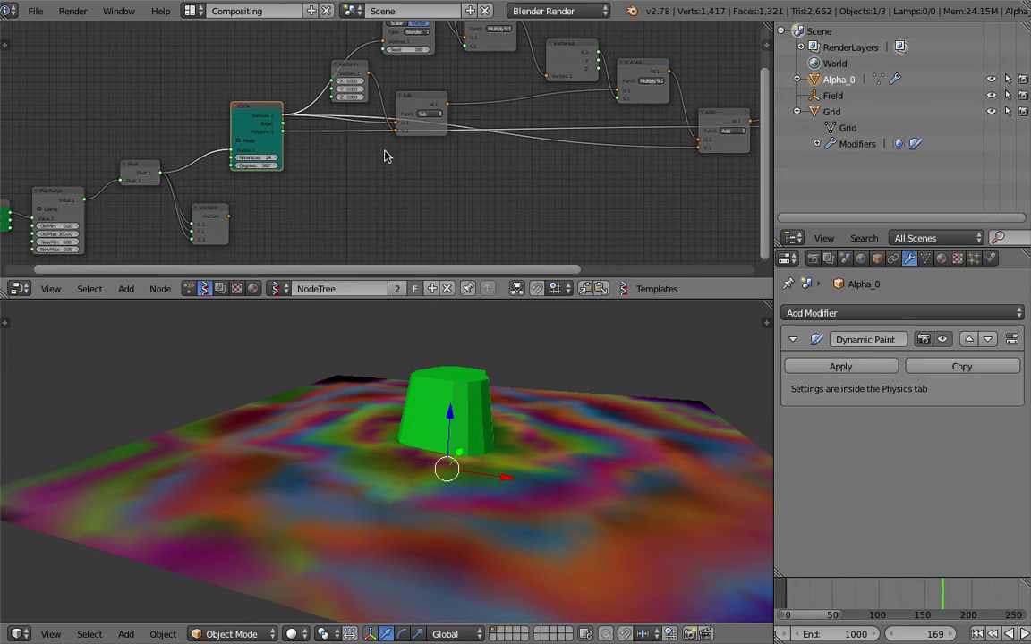
{"action": "scroll", "coordinate": [399, 137], "scroll_direction": "up", "scroll_amount": 3}
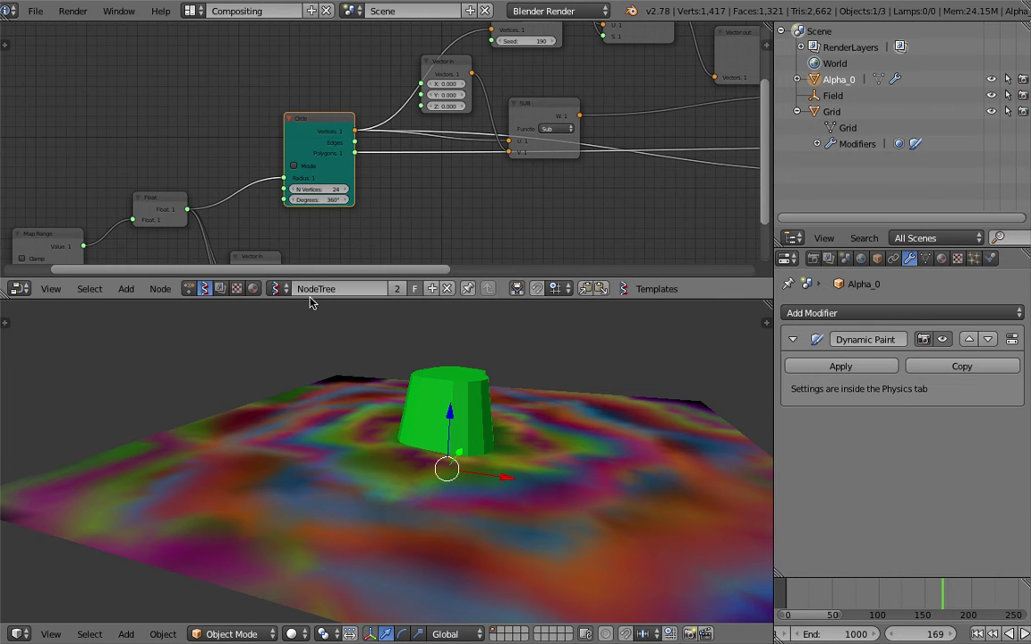
Enlarge the node editor, move the float node clear above Vector Noise MK2, and set the noise seed to 289
{"action": "left_click_drag", "start_coordinate": [310, 301], "coordinate": [311, 347]}
{"action": "mouse_move", "coordinate": [376, 420]}
{"action": "middle_mouse_down"}
{"action": "mouse_move", "coordinate": [426, 461]}
{"action": "mouse_move", "coordinate": [513, 490]}
{"action": "middle_mouse_up"}
{"action": "middle_click_drag", "start_coordinate": [401, 149], "coordinate": [428, 186]}
{"action": "middle_click_drag", "start_coordinate": [575, 78], "coordinate": [367, 170]}
{"action": "scroll", "coordinate": [368, 169], "scroll_direction": "up", "scroll_amount": 1}
{"action": "left_click_drag", "start_coordinate": [358, 89], "coordinate": [357, 44]}
{"action": "scroll", "coordinate": [365, 135], "scroll_direction": "down", "scroll_amount": 1}
{"action": "middle_click_drag", "start_coordinate": [365, 136], "coordinate": [362, 100]}
{"action": "scroll", "coordinate": [391, 108], "scroll_direction": "up", "scroll_amount": 1}
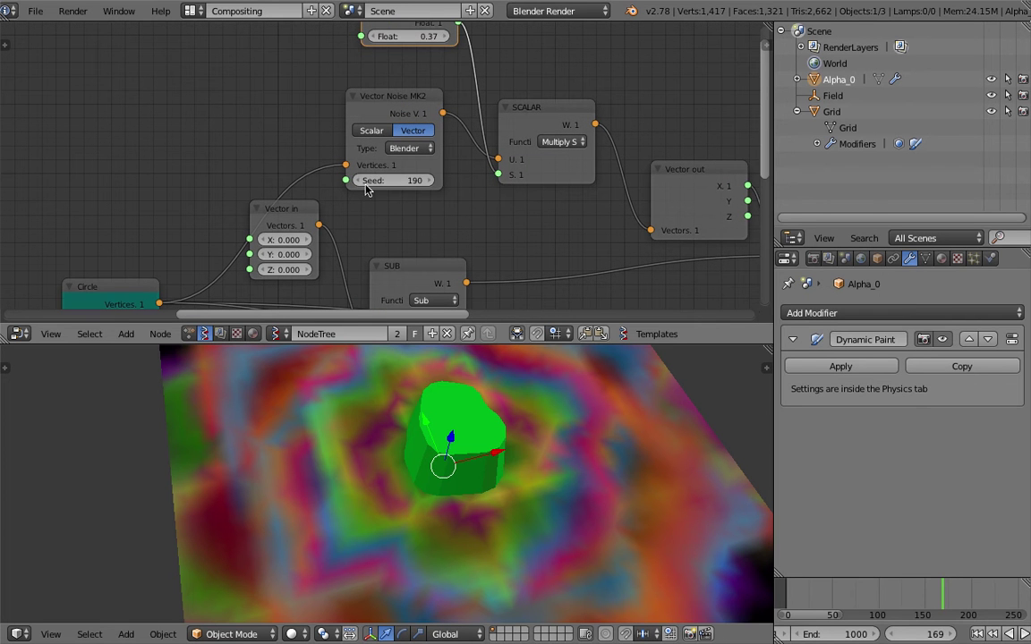
{"action": "left_click_drag", "start_coordinate": [394, 180], "coordinate": [449, 180]}
Move the zero-valued Vector in node down so it sits below and before the SUB node
{"action": "scroll", "coordinate": [495, 214], "scroll_direction": "down", "scroll_amount": 1}
{"action": "middle_click_drag", "start_coordinate": [494, 213], "coordinate": [395, 181]}
{"action": "left_click_drag", "start_coordinate": [280, 170], "coordinate": [276, 284]}
{"action": "middle_click_drag", "start_coordinate": [304, 222], "coordinate": [386, 169]}
{"action": "middle_click_drag", "start_coordinate": [215, 225], "coordinate": [388, 171]}
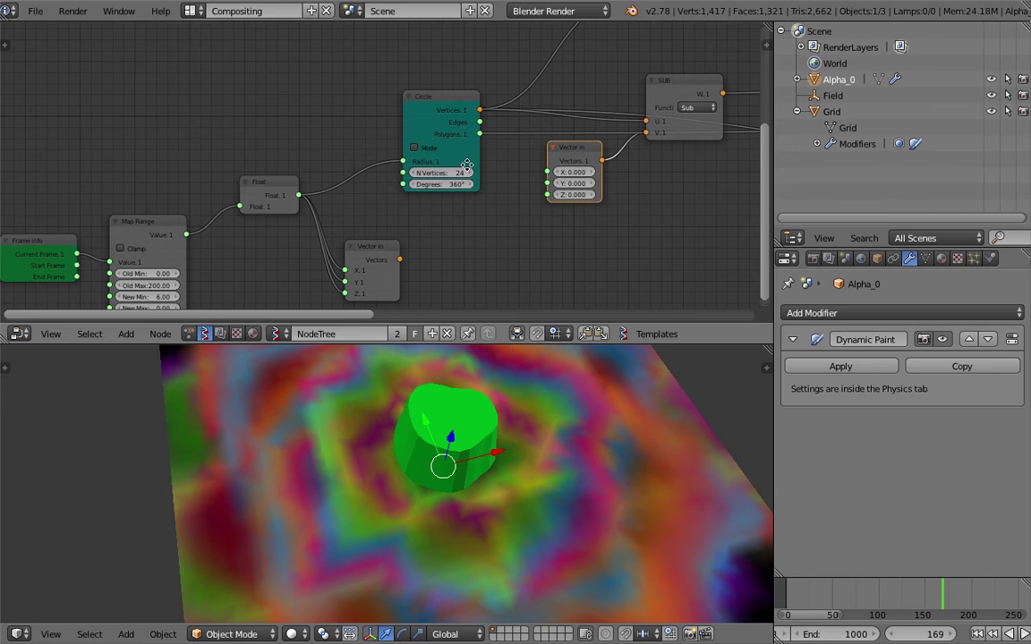
Connect the Map Range value directly to the Circle radius and move the Float node down out of the way
{"action": "middle_click_drag", "start_coordinate": [466, 166], "coordinate": [506, 129]}
{"action": "left_click_drag", "start_coordinate": [313, 159], "coordinate": [319, 134]}
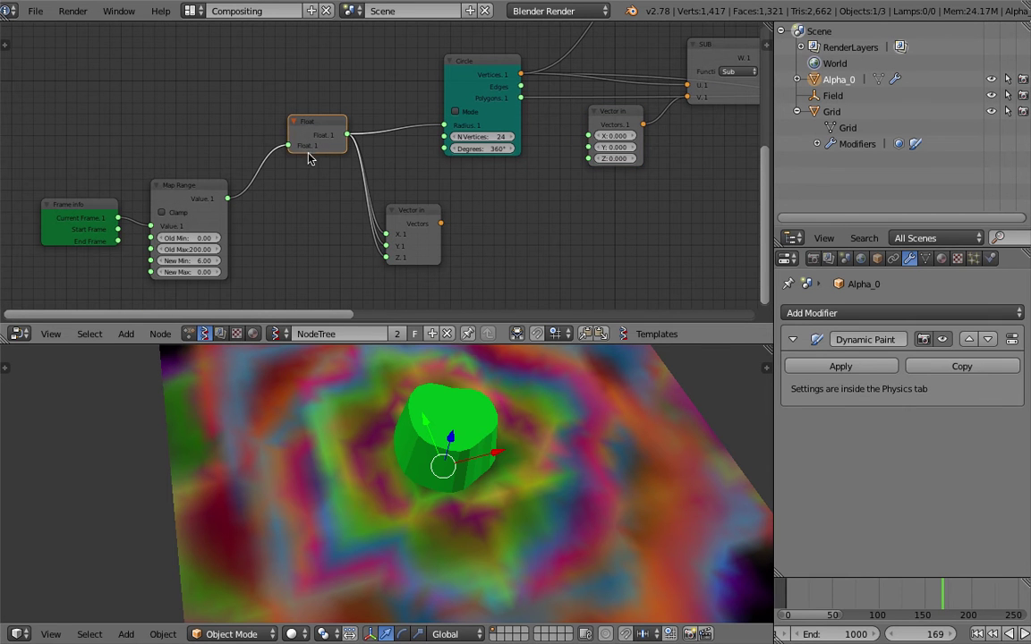
{"action": "left_click_drag", "start_coordinate": [229, 199], "coordinate": [329, 166]}
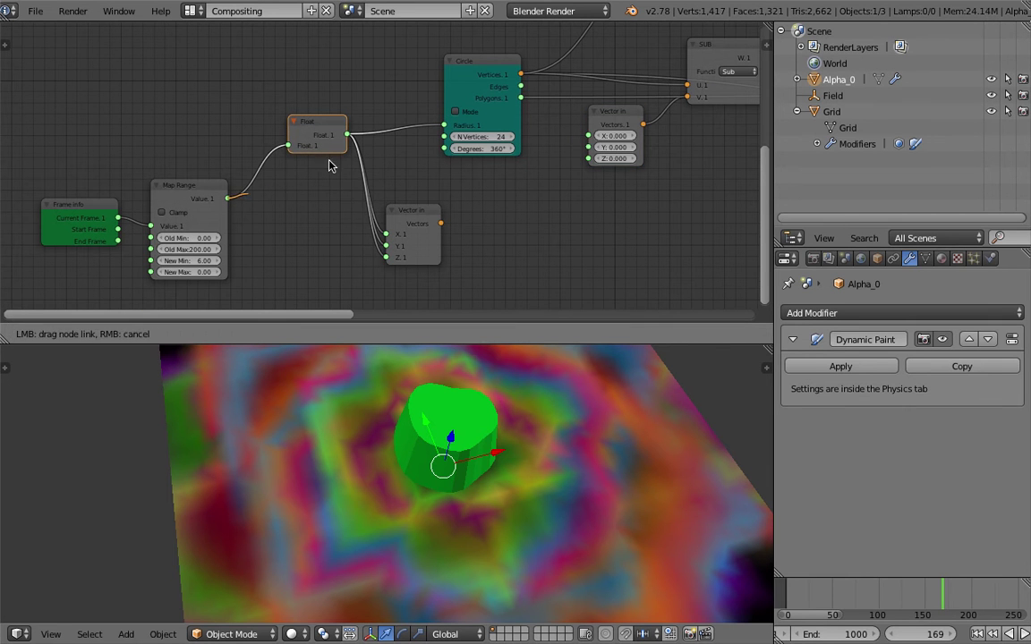
{"action": "left_click_drag", "start_coordinate": [452, 123], "coordinate": [447, 125]}
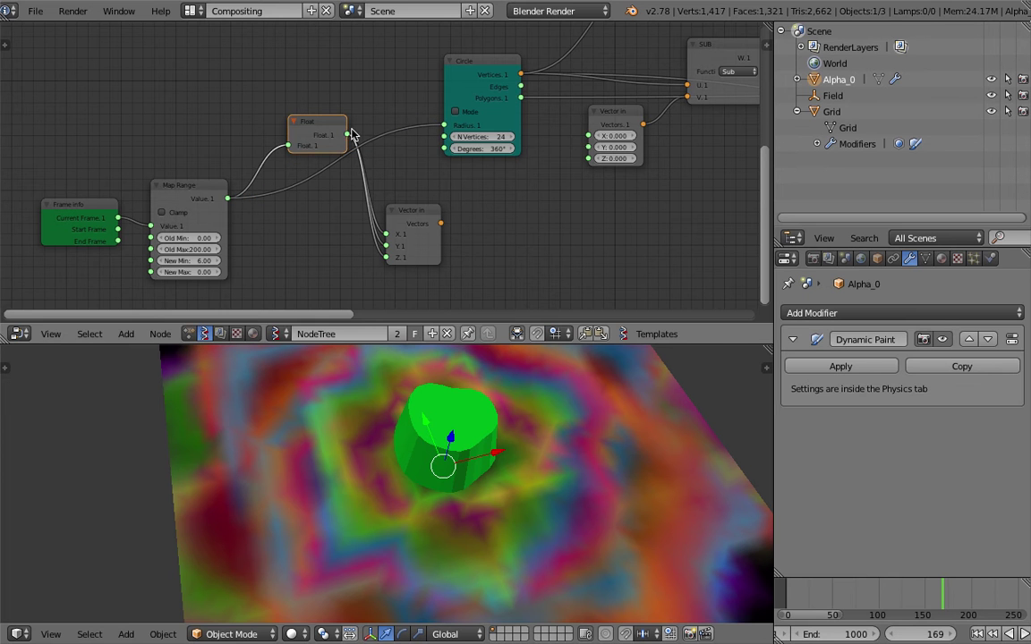
{"action": "left_click_drag", "start_coordinate": [319, 132], "coordinate": [319, 301]}
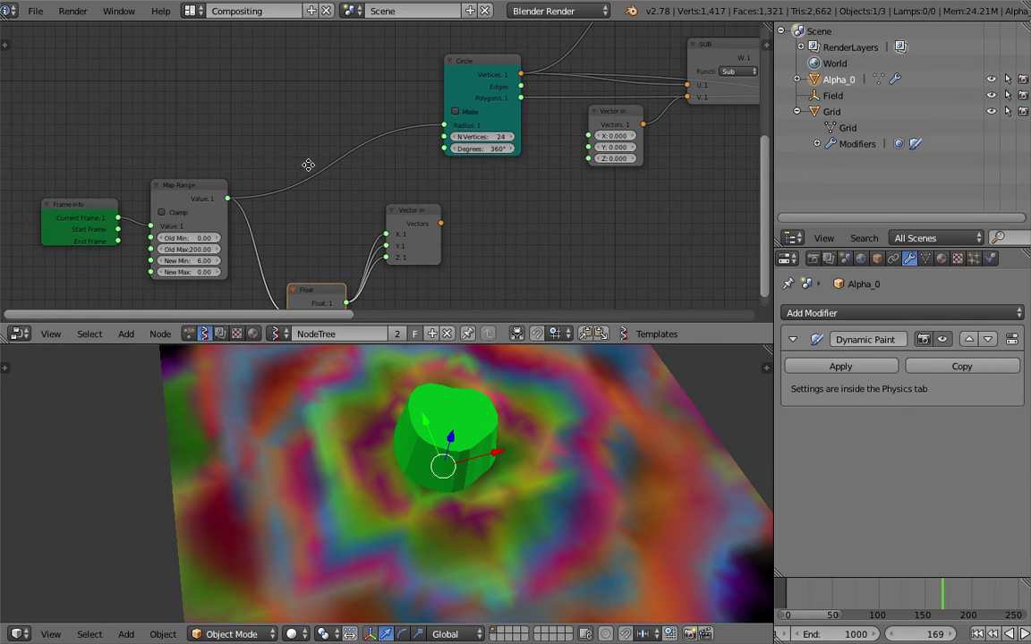
Set the float node that scales the vector noise to 1.27
{"action": "middle_click_drag", "start_coordinate": [218, 220], "coordinate": [262, 206]}
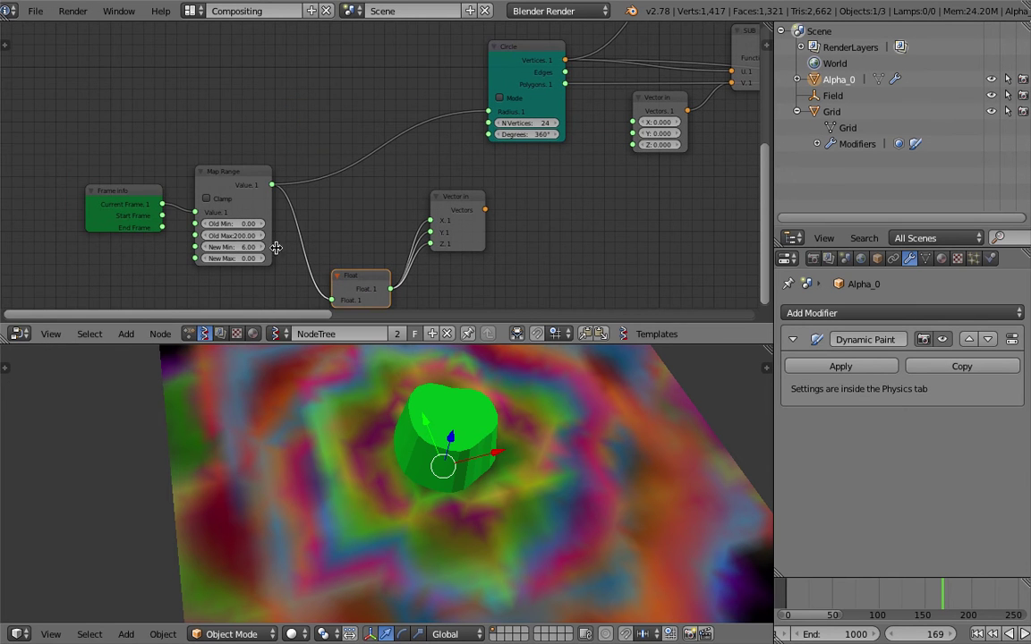
{"action": "middle_click_drag", "start_coordinate": [197, 246], "coordinate": [188, 235]}
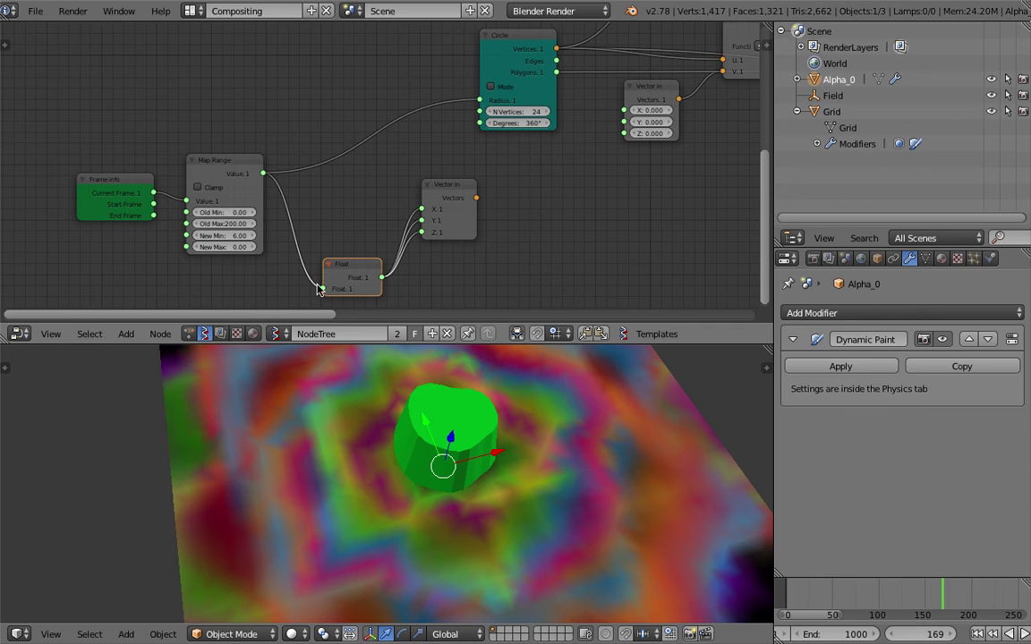
{"action": "middle_click_drag", "start_coordinate": [352, 376], "coordinate": [501, 367]}
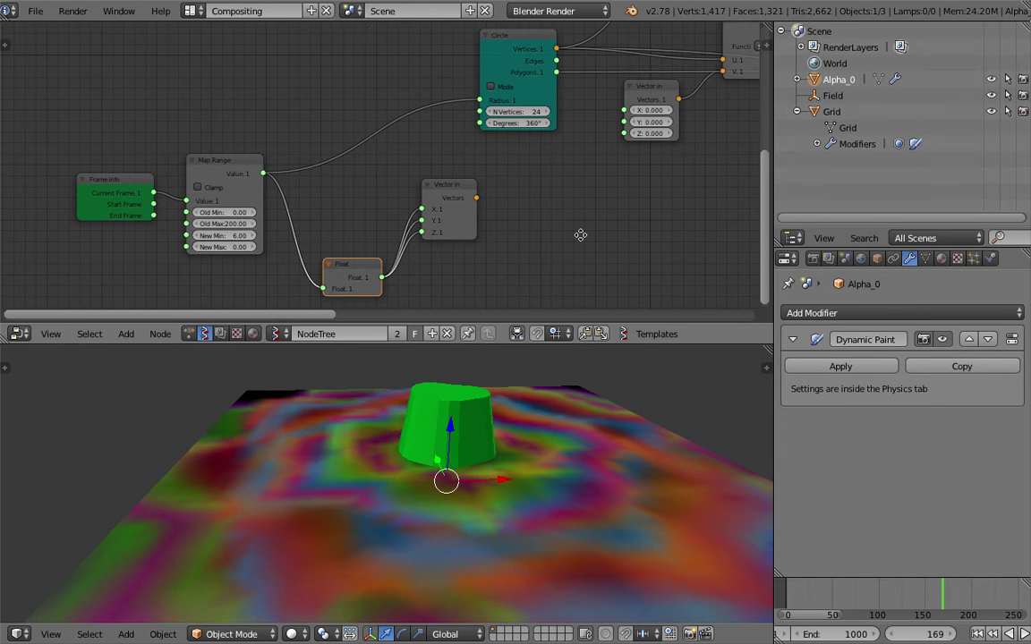
{"action": "middle_click_drag", "start_coordinate": [719, 192], "coordinate": [343, 234]}
{"action": "middle_click_drag", "start_coordinate": [513, 299], "coordinate": [158, 224]}
{"action": "scroll", "coordinate": [276, 201], "scroll_direction": "up", "scroll_amount": 2}
{"action": "middle_click_drag", "start_coordinate": [279, 179], "coordinate": [622, 222]}
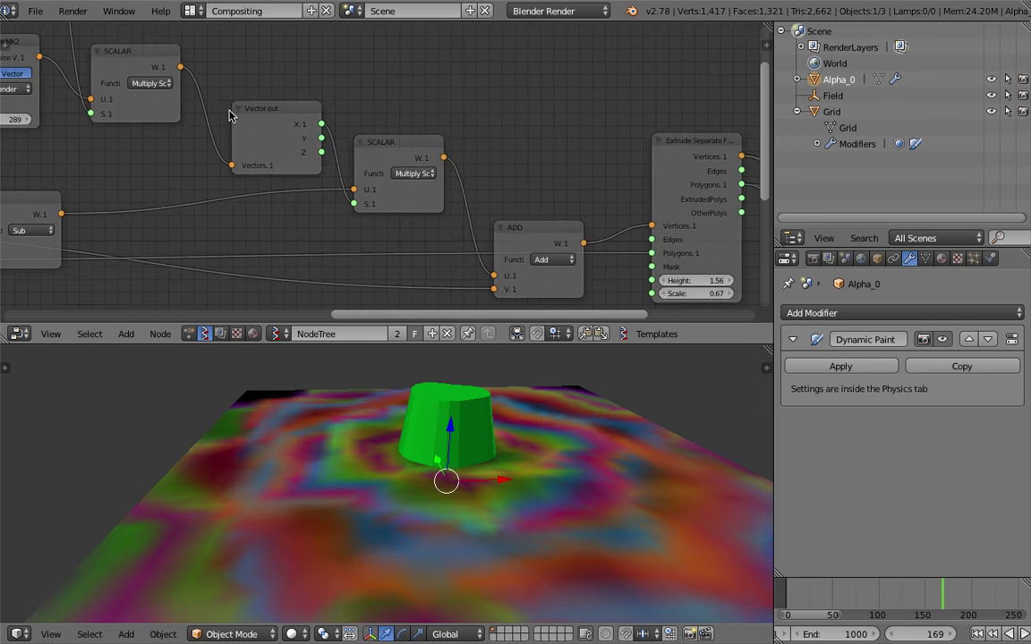
{"action": "middle_click_drag", "start_coordinate": [231, 114], "coordinate": [371, 140]}
{"action": "middle_click_drag", "start_coordinate": [201, 143], "coordinate": [387, 185]}
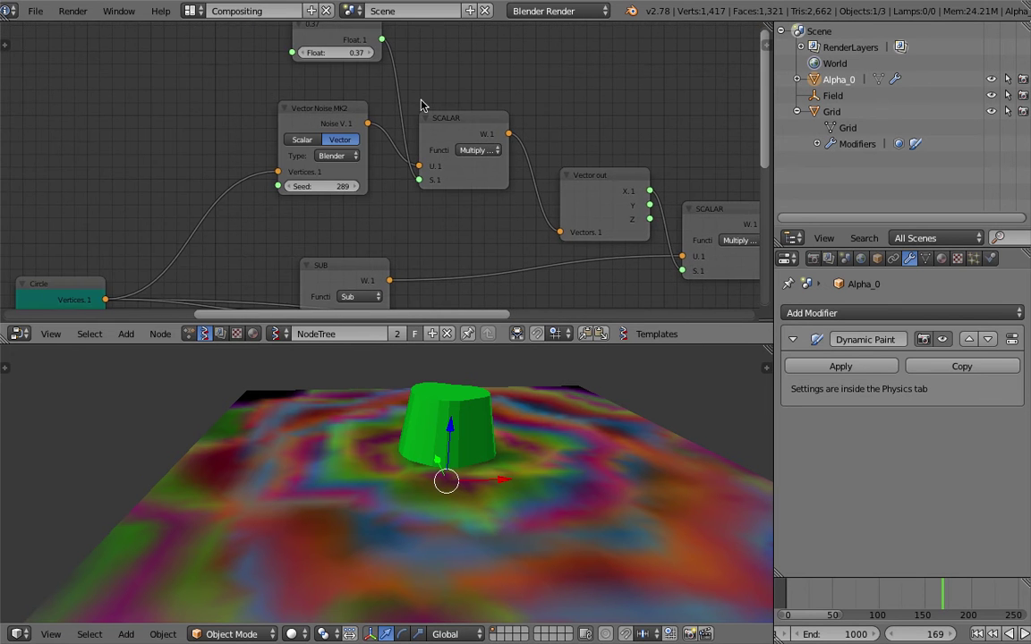
{"action": "middle_click_drag", "start_coordinate": [351, 52], "coordinate": [355, 117]}
{"action": "left_click_drag", "start_coordinate": [355, 117], "coordinate": [385, 117]}
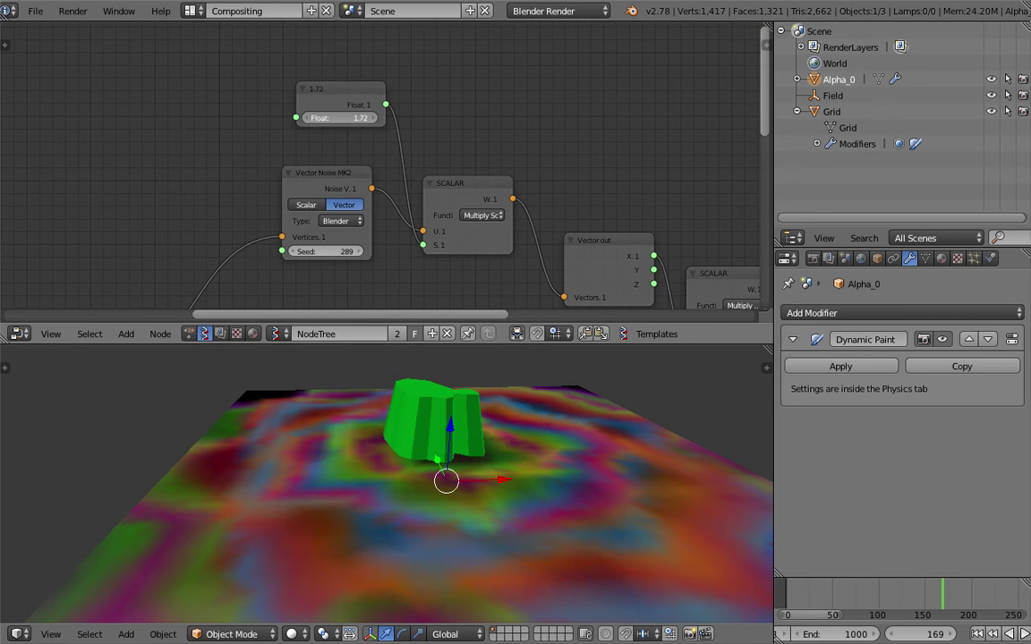
Return the animation to the first frame and view the whole noise-distorted stamp object
{"action": "middle_click_drag", "start_coordinate": [492, 367], "coordinate": [497, 427]}
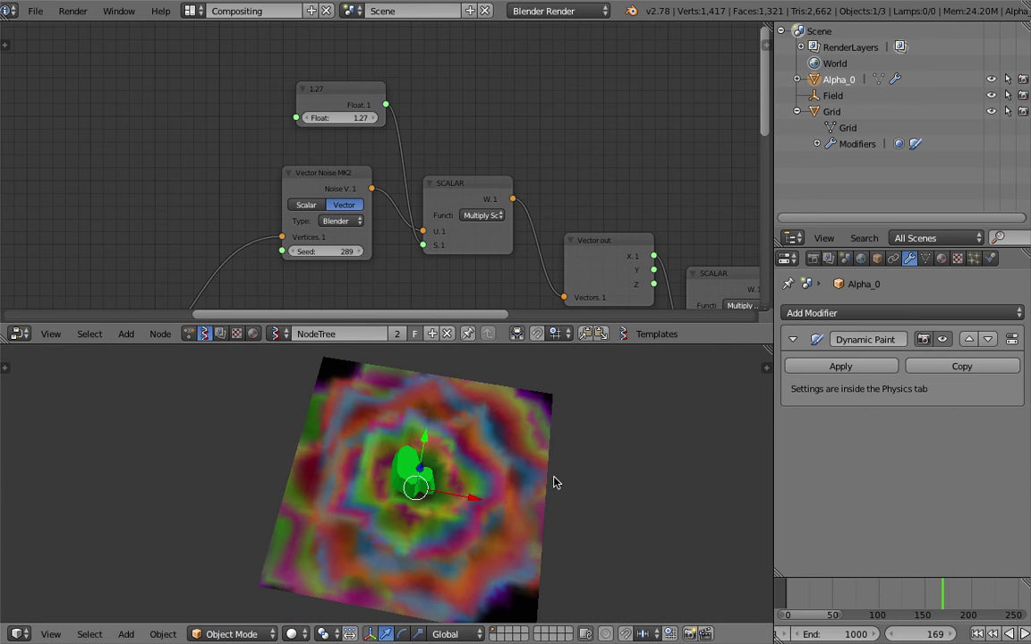
{"action": "left_click", "coordinate": [978, 634]}
{"action": "middle_click_drag", "start_coordinate": [548, 525], "coordinate": [504, 519]}
{"action": "scroll", "coordinate": [486, 492], "scroll_direction": "down", "scroll_amount": 4}
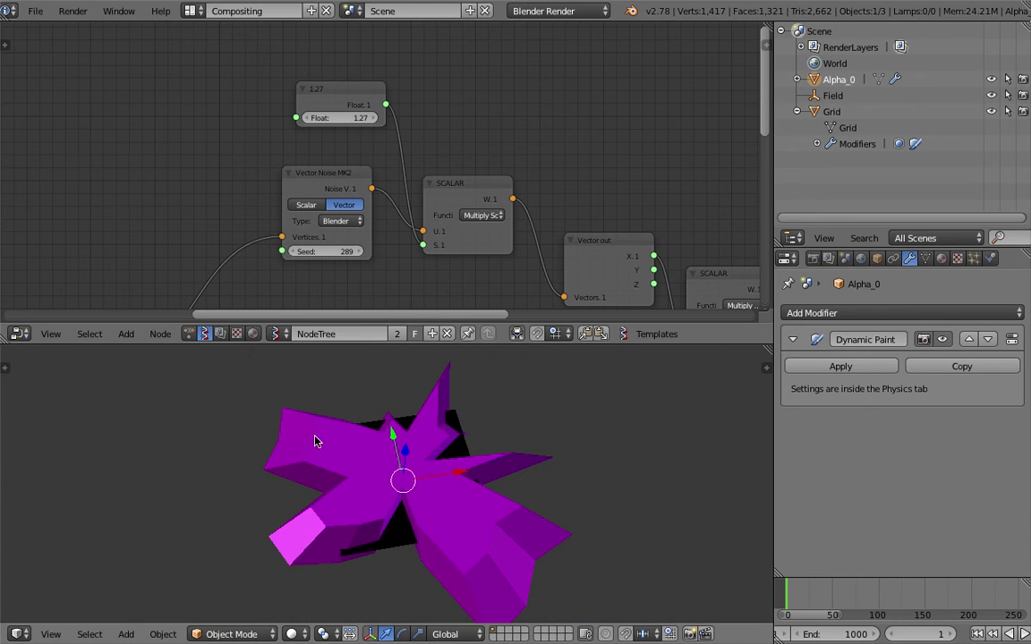
Play the animation while inspecting NodeTree.001's Object Attribute Output nodes and the Dynamic Paint brush settings of Alpha_0
{"action": "key", "text": "alt+a"}
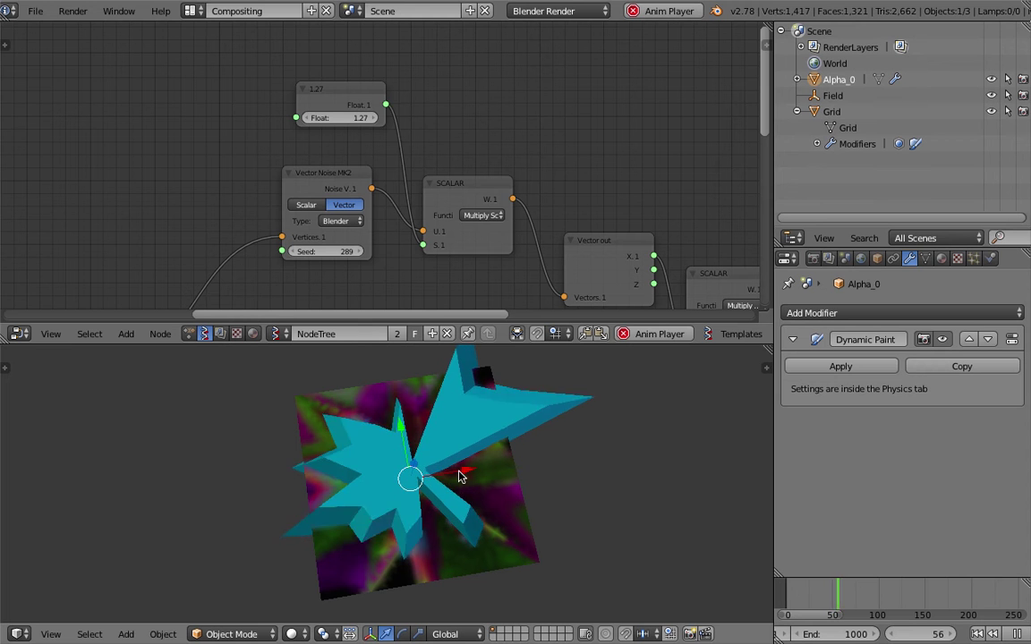
{"action": "left_click", "coordinate": [188, 333]}
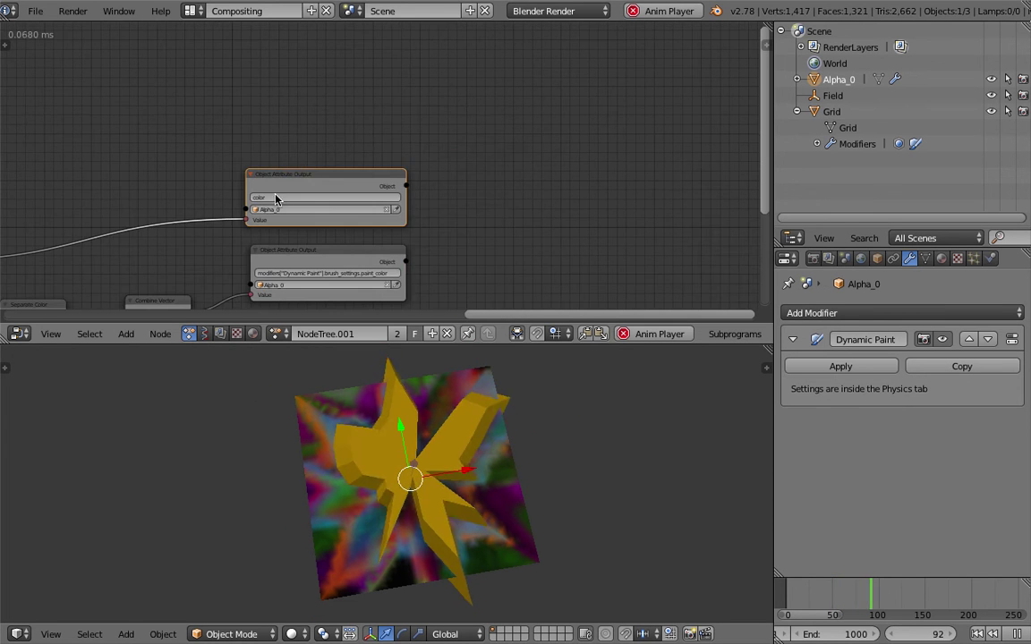
{"action": "middle_click_drag", "start_coordinate": [360, 147], "coordinate": [281, 194]}
{"action": "scroll", "coordinate": [354, 148], "scroll_direction": "up", "scroll_amount": 3}
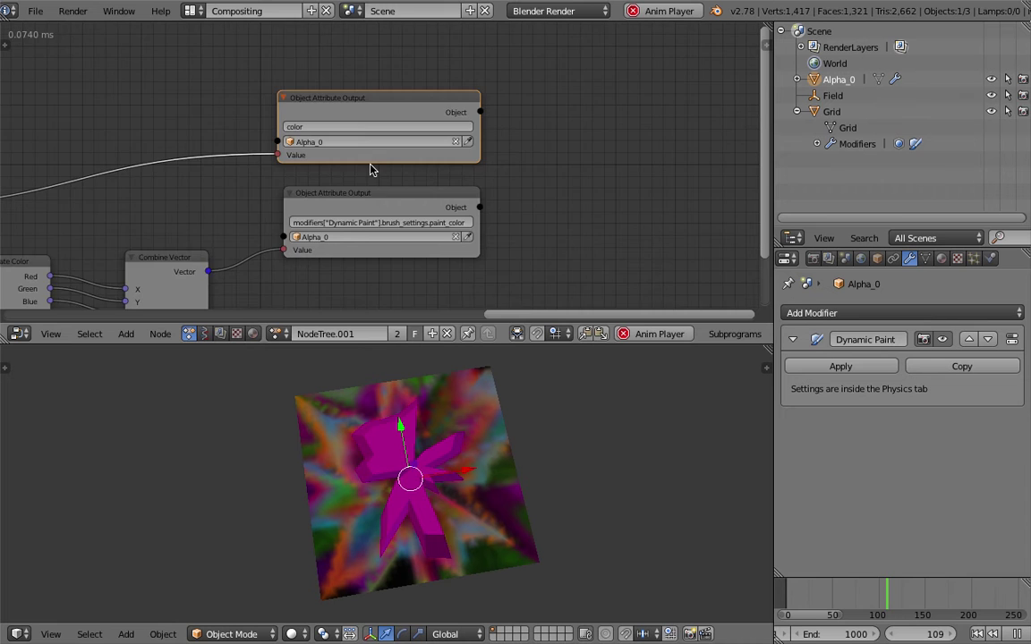
{"action": "left_click_drag", "start_coordinate": [304, 56], "coordinate": [319, 47]}
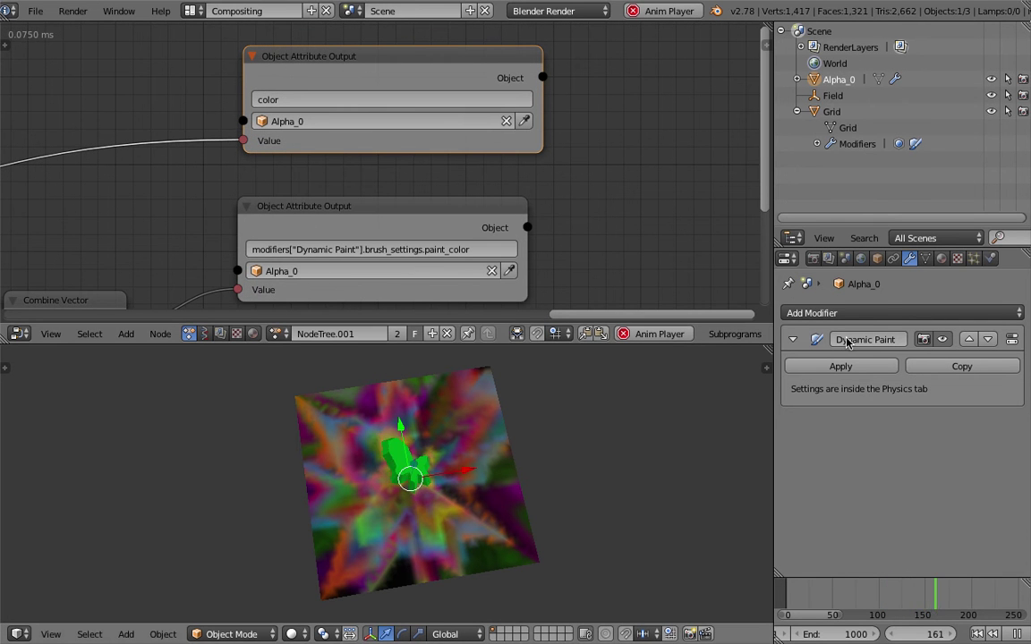
{"action": "left_click", "coordinate": [989, 258]}
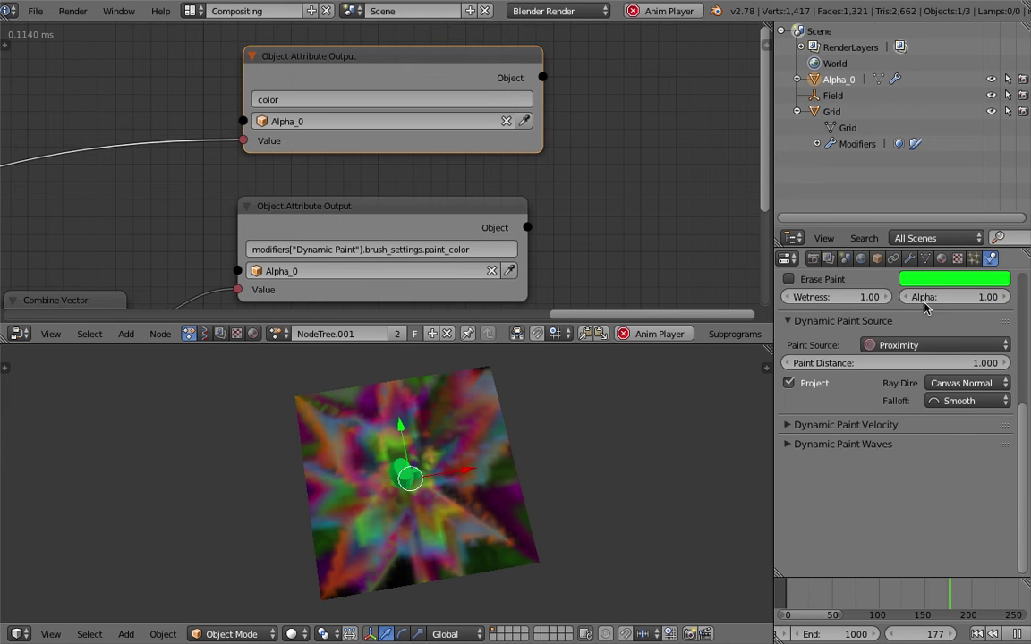
{"action": "scroll", "coordinate": [926, 307], "scroll_direction": "up", "scroll_amount": 2}
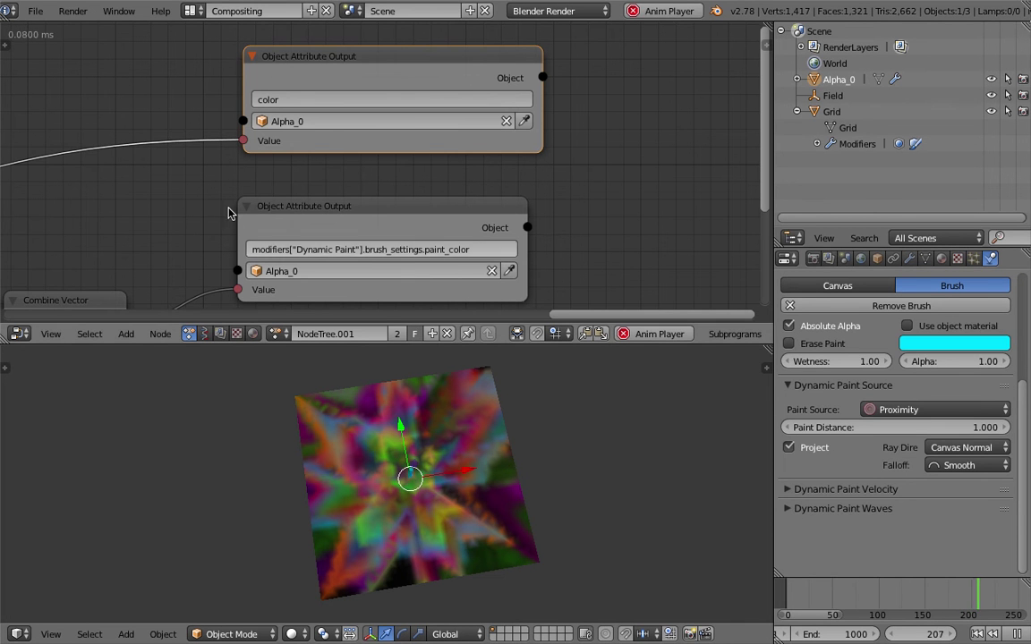
Reposition the Combine Vector and Separate Color nodes ahead of the brush paint_color output to tidy the colour chain
{"action": "scroll", "coordinate": [203, 233], "scroll_direction": "down", "scroll_amount": 3}
{"action": "middle_click_drag", "start_coordinate": [195, 218], "coordinate": [350, 190]}
{"action": "scroll", "coordinate": [401, 228], "scroll_direction": "down", "scroll_amount": 1}
{"action": "left_click", "coordinate": [411, 235]}
{"action": "left_click_drag", "start_coordinate": [398, 212], "coordinate": [440, 174]}
{"action": "left_click_drag", "start_coordinate": [207, 231], "coordinate": [257, 192]}
{"action": "middle_click_drag", "start_coordinate": [183, 217], "coordinate": [504, 181]}
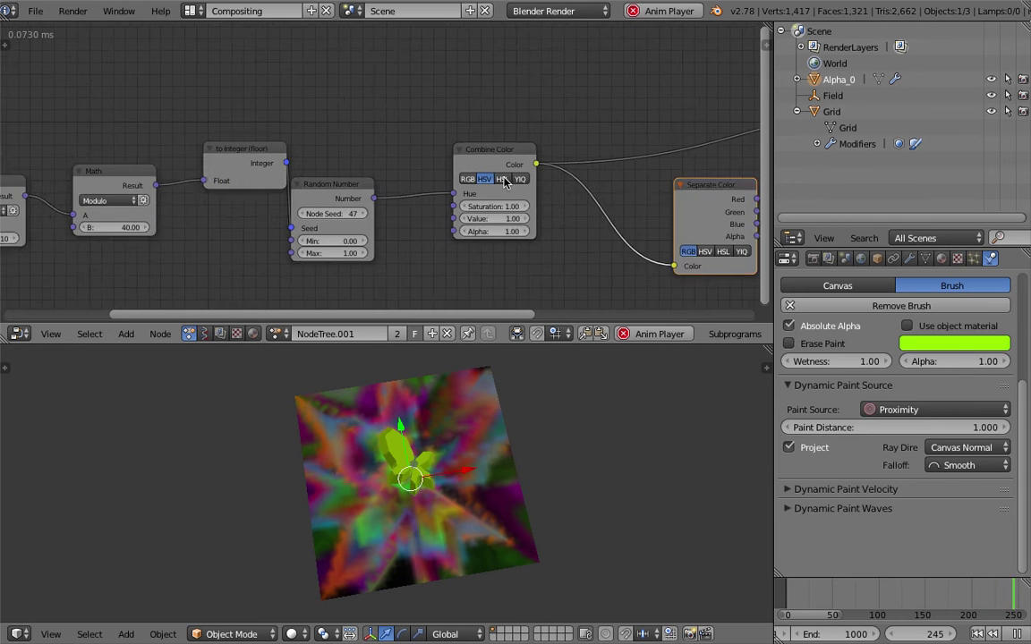
Space out the Combine Color and Random Number nodes so they sit in a clear row after the to Integer node
{"action": "scroll", "coordinate": [504, 182], "scroll_direction": "up", "scroll_amount": 1}
{"action": "left_click_drag", "start_coordinate": [504, 148], "coordinate": [543, 134]}
{"action": "scroll", "coordinate": [411, 189], "scroll_direction": "down", "scroll_amount": 3}
{"action": "left_click_drag", "start_coordinate": [359, 184], "coordinate": [379, 148]}
{"action": "middle_click_drag", "start_coordinate": [400, 221], "coordinate": [545, 223]}
{"action": "scroll", "coordinate": [459, 226], "scroll_direction": "up", "scroll_amount": 1}
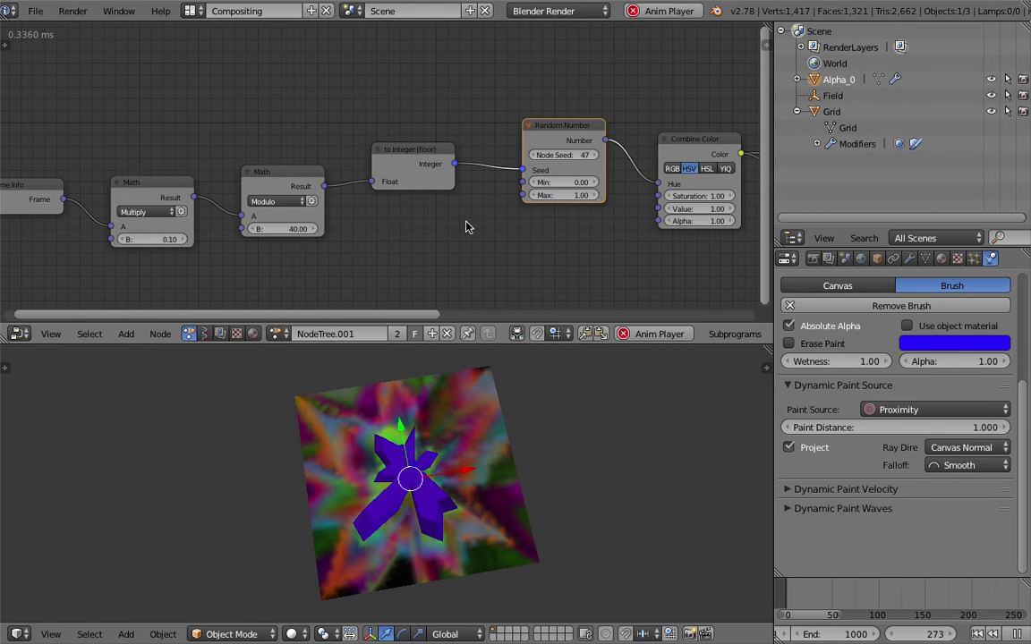
Lower the Combine Color node's Saturation to 0.61 and its Value to 0.64
{"action": "middle_click_drag", "start_coordinate": [310, 126], "coordinate": [97, 123]}
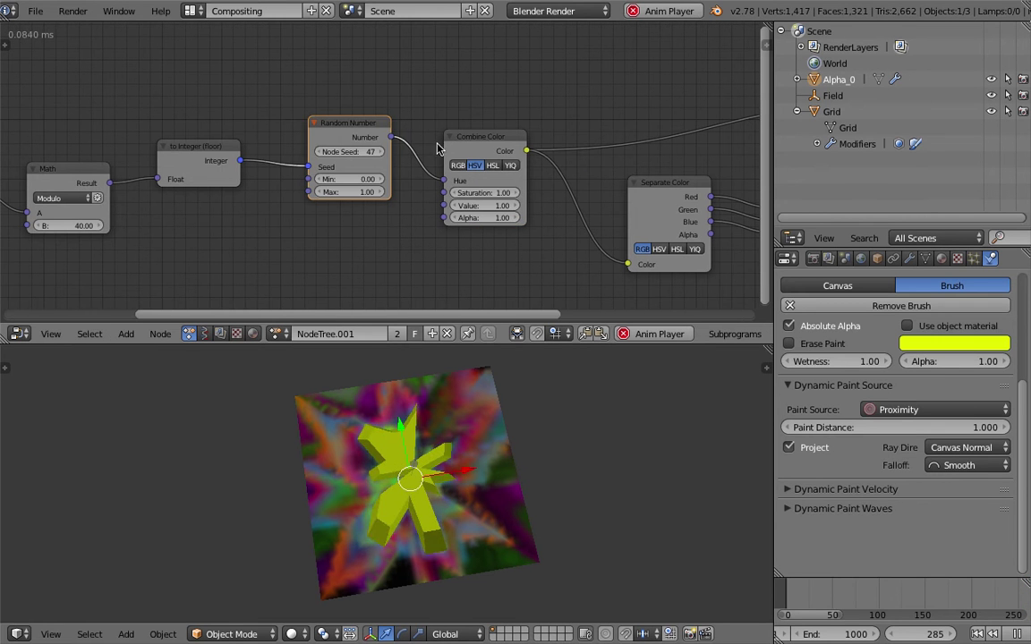
{"action": "middle_click_drag", "start_coordinate": [299, 173], "coordinate": [425, 177]}
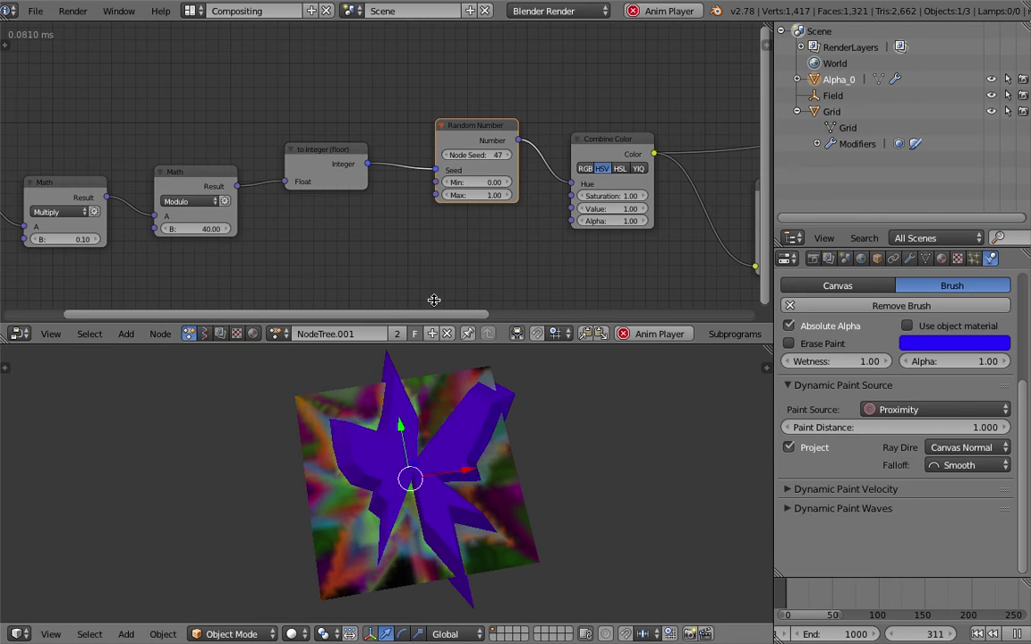
{"action": "middle_click_drag", "start_coordinate": [414, 265], "coordinate": [535, 247], "text": "ctrl"}
{"action": "middle_click_drag", "start_coordinate": [431, 210], "coordinate": [385, 220]}
{"action": "scroll", "coordinate": [387, 218], "scroll_direction": "up", "scroll_amount": 1}
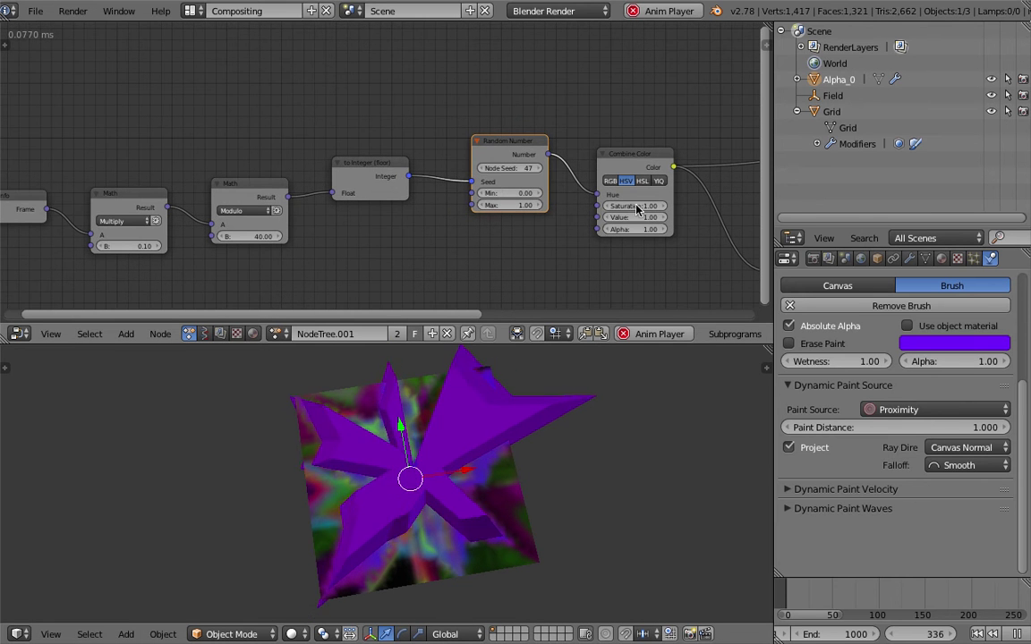
{"action": "mouse_move", "coordinate": [641, 206]}
{"action": "left_mouse_down"}
{"action": "mouse_move", "coordinate": [606, 206]}
{"action": "mouse_move", "coordinate": [642, 218]}
{"action": "mouse_move", "coordinate": [609, 217]}
{"action": "left_mouse_up"}
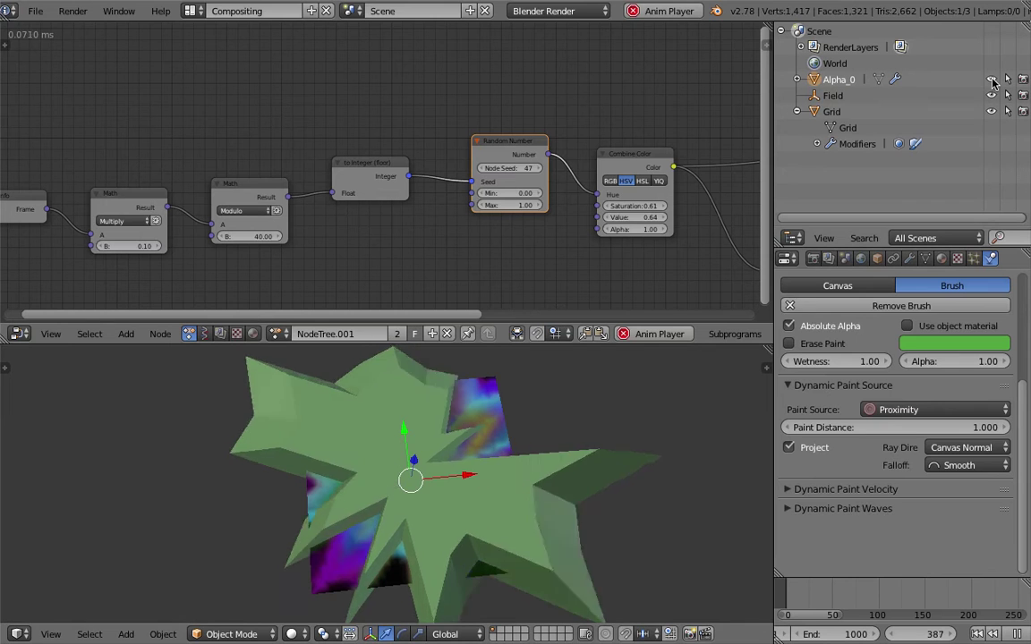
Hide the Alpha_0 stamp object and turn off Only Render in an enlarged 3D view of the painted grid
{"action": "key", "text": "h"}
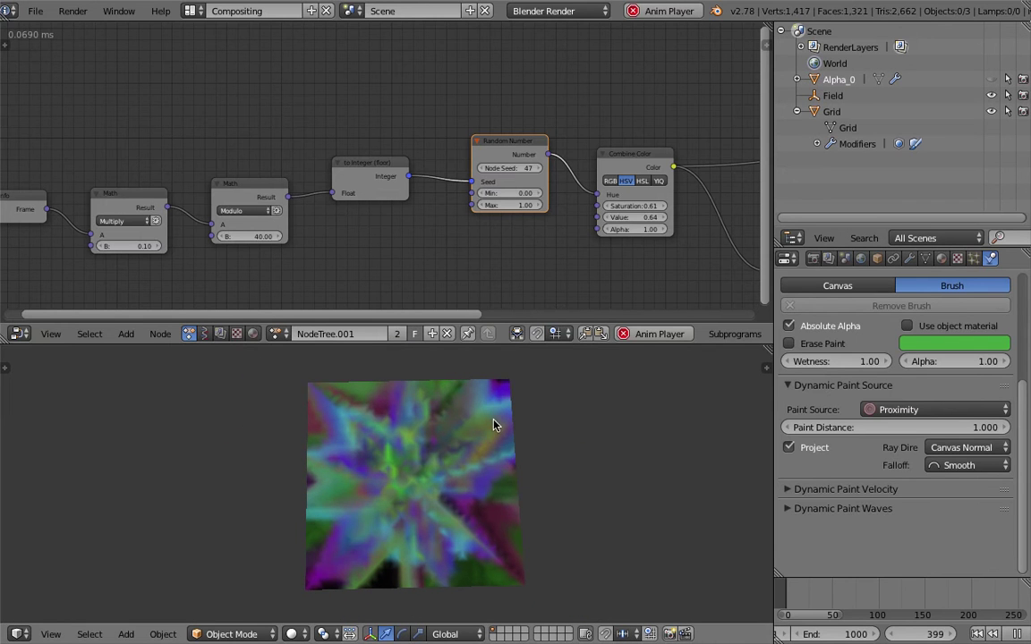
{"action": "left_click_drag", "start_coordinate": [517, 336], "coordinate": [528, 286]}
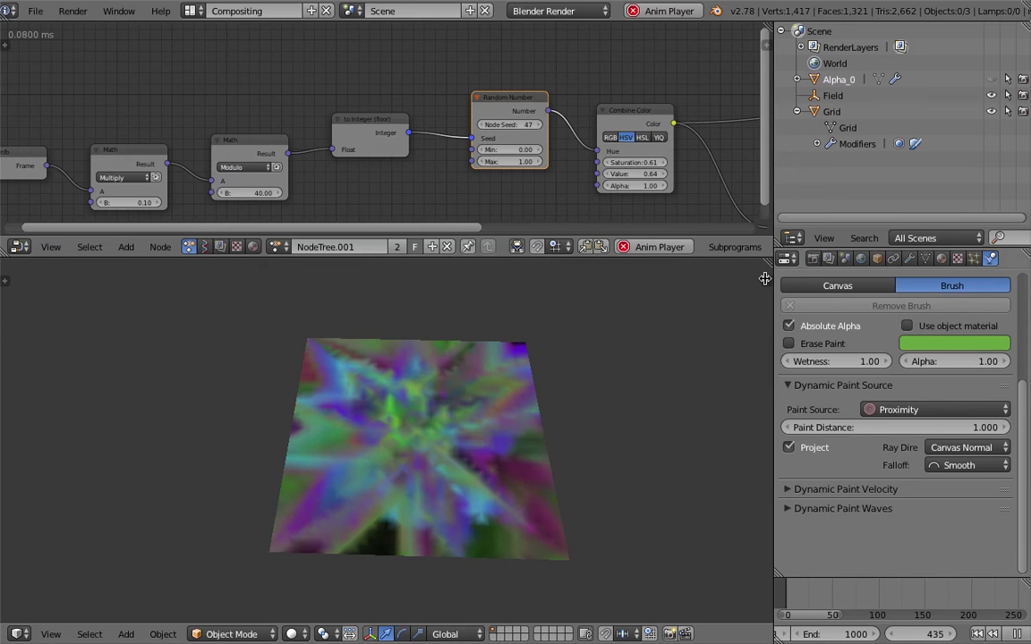
{"action": "key", "text": "n"}
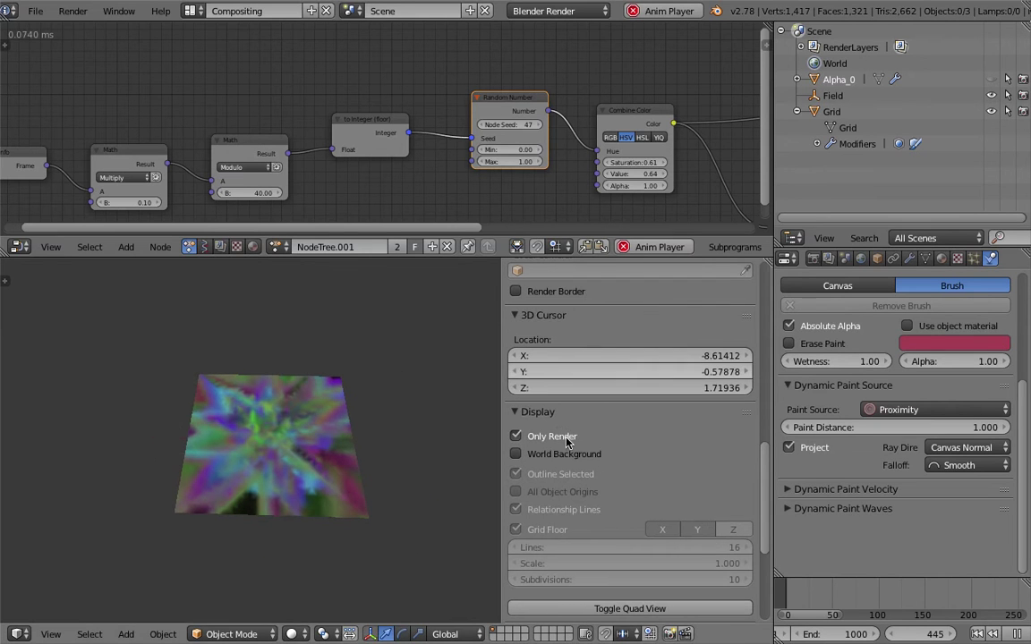
{"action": "left_click", "coordinate": [565, 438]}
{"action": "key", "text": "n"}
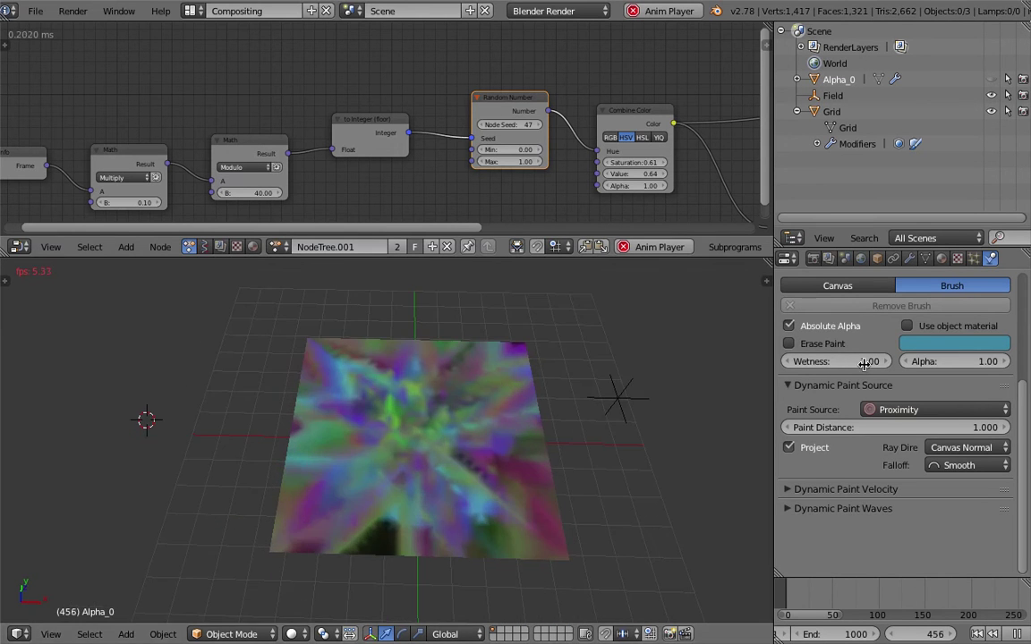
Move the Field empty closer to the far corner of the grid
{"action": "right_click", "coordinate": [627, 394]}
{"action": "key", "text": "g"}
{"action": "left_click", "coordinate": [598, 338]}
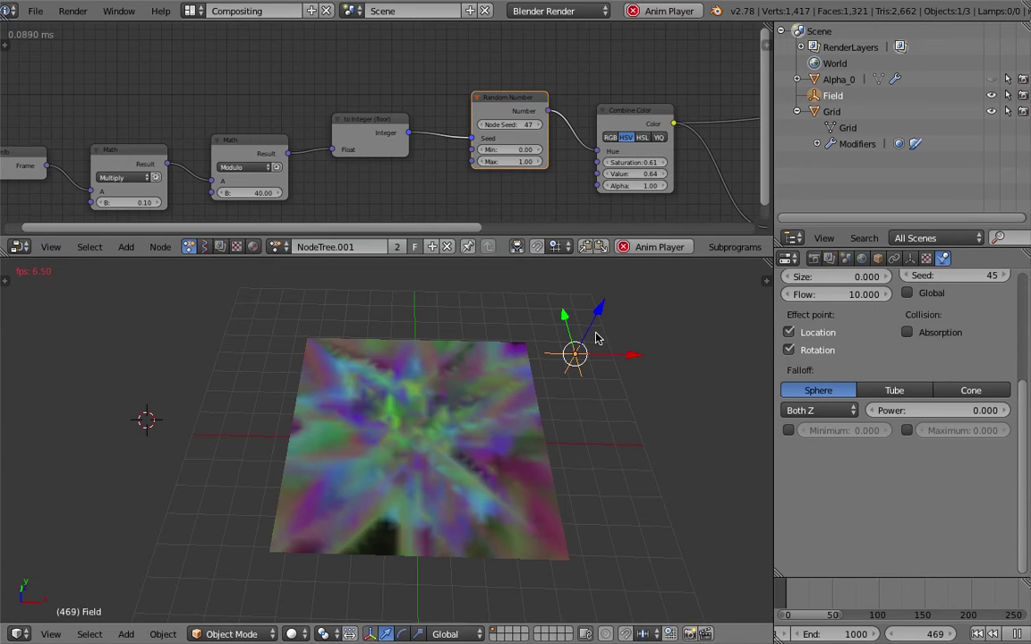
Set the Field's turbulence Noise to 5.200, Flow to 5.400 and Strength to 45.400
{"action": "scroll", "coordinate": [881, 323], "scroll_direction": "up", "scroll_amount": 3}
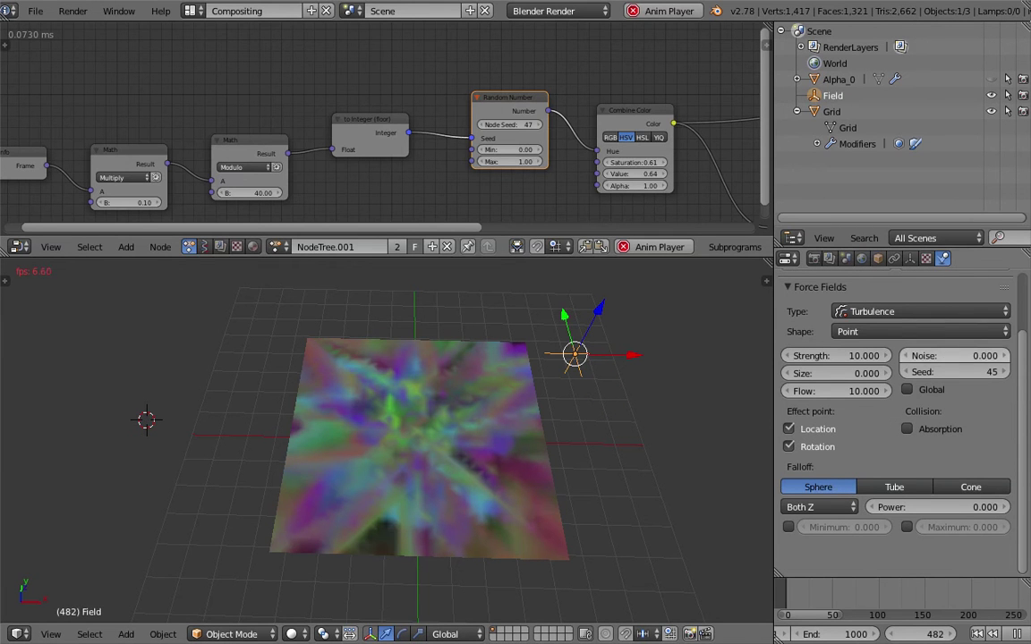
{"action": "left_click_drag", "start_coordinate": [951, 358], "coordinate": [965, 358]}
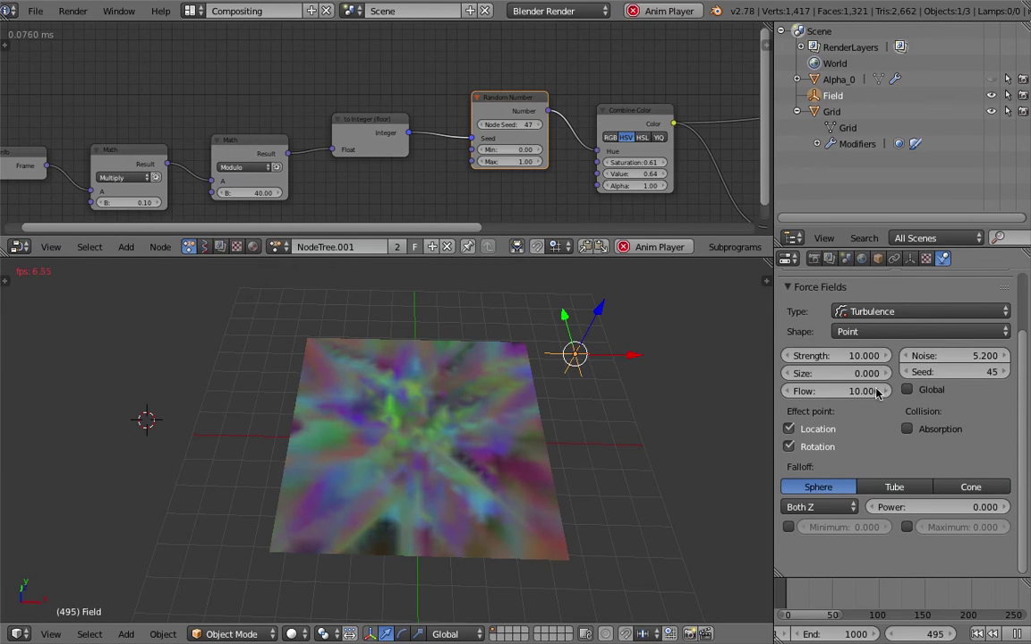
{"action": "left_click_drag", "start_coordinate": [850, 395], "coordinate": [832, 395]}
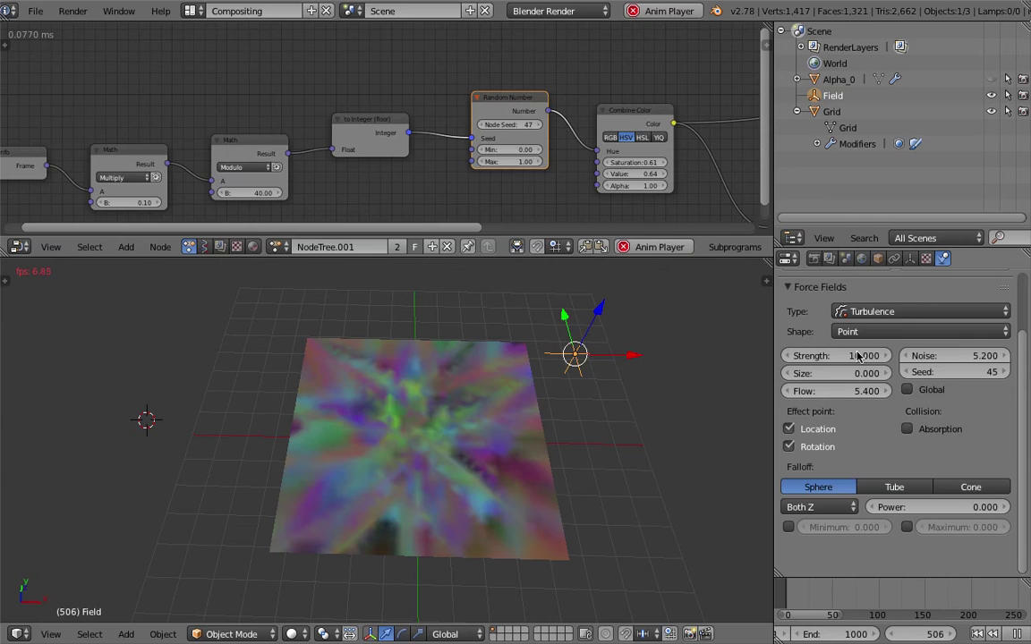
{"action": "left_click_drag", "start_coordinate": [837, 356], "coordinate": [864, 356]}
Replay the painting from the first frame with the Grid selected, and stop playback at frame 79
{"action": "left_click", "coordinate": [984, 633]}
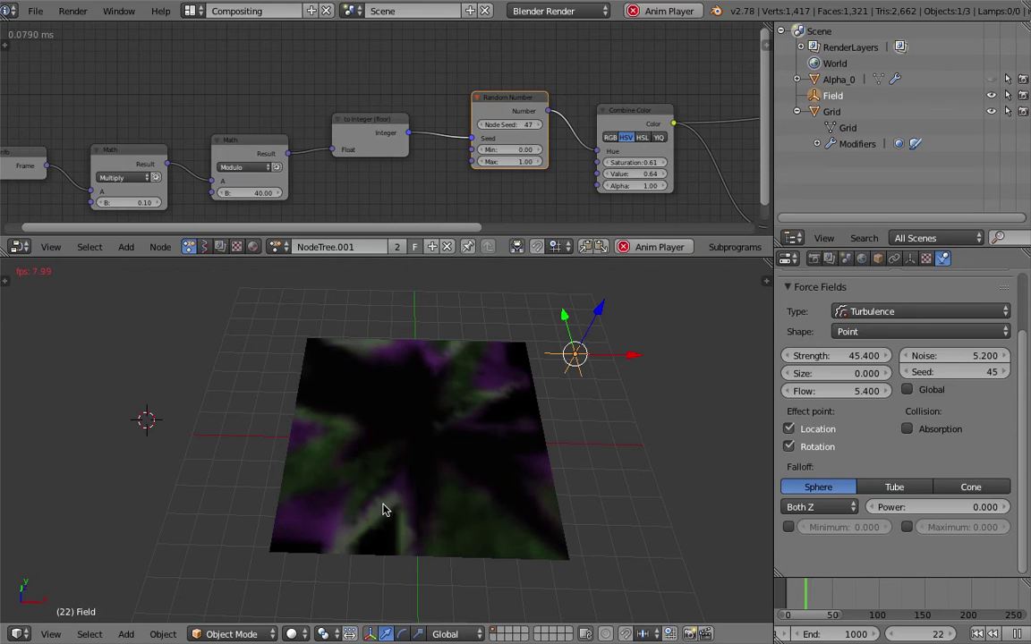
{"action": "right_click", "coordinate": [470, 434]}
{"action": "middle_click_drag", "start_coordinate": [335, 387], "coordinate": [477, 404]}
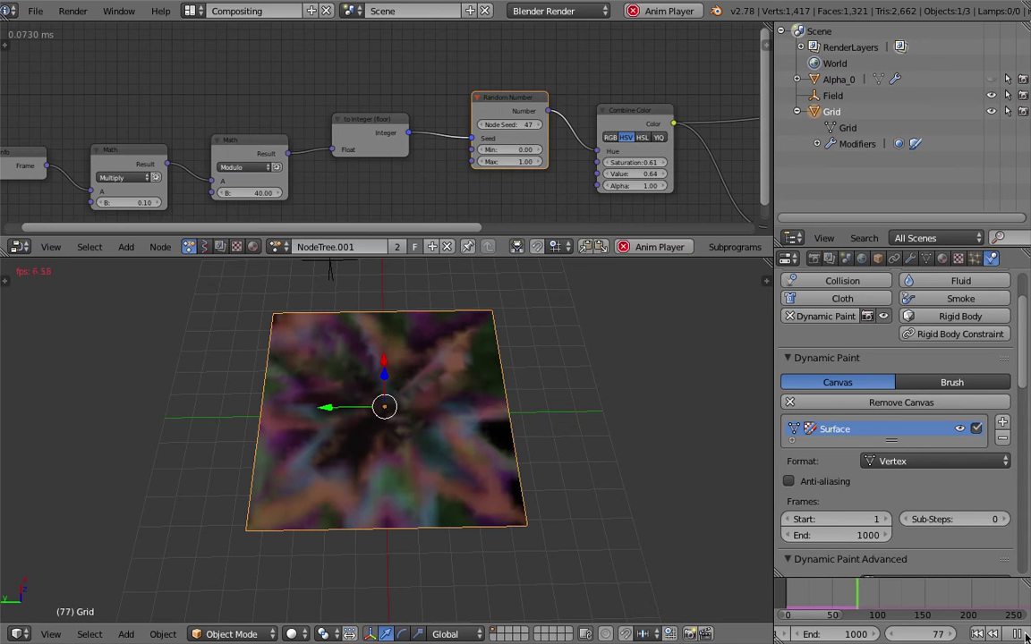
{"action": "key", "text": "alt+a"}
{"action": "middle_click_drag", "start_coordinate": [471, 454], "coordinate": [285, 460]}
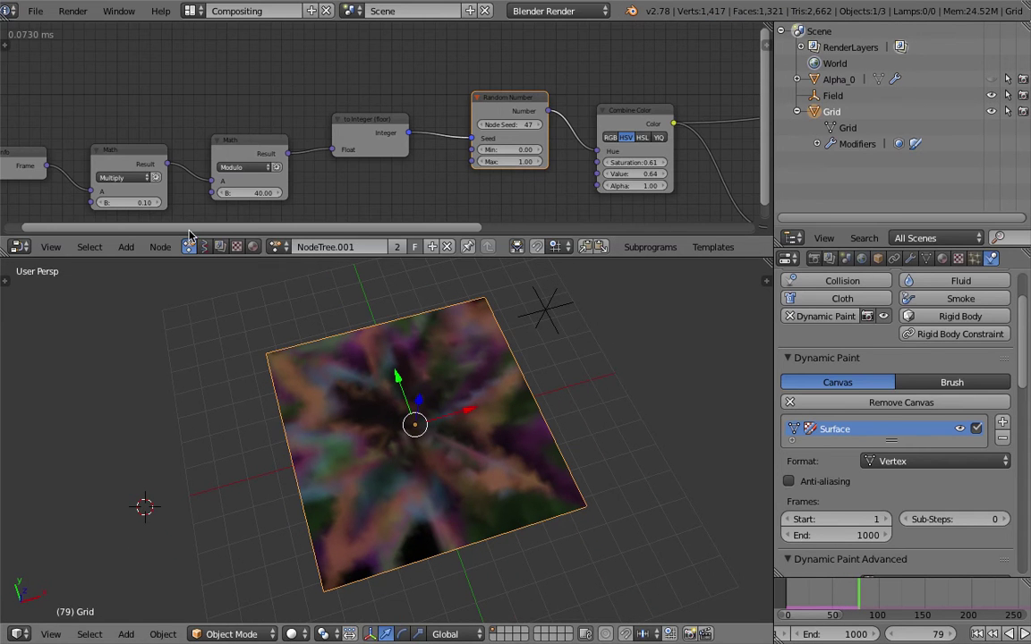
Save the scene to the Desktop as procedural_stamper_010.blend
{"action": "left_click", "coordinate": [38, 14]}
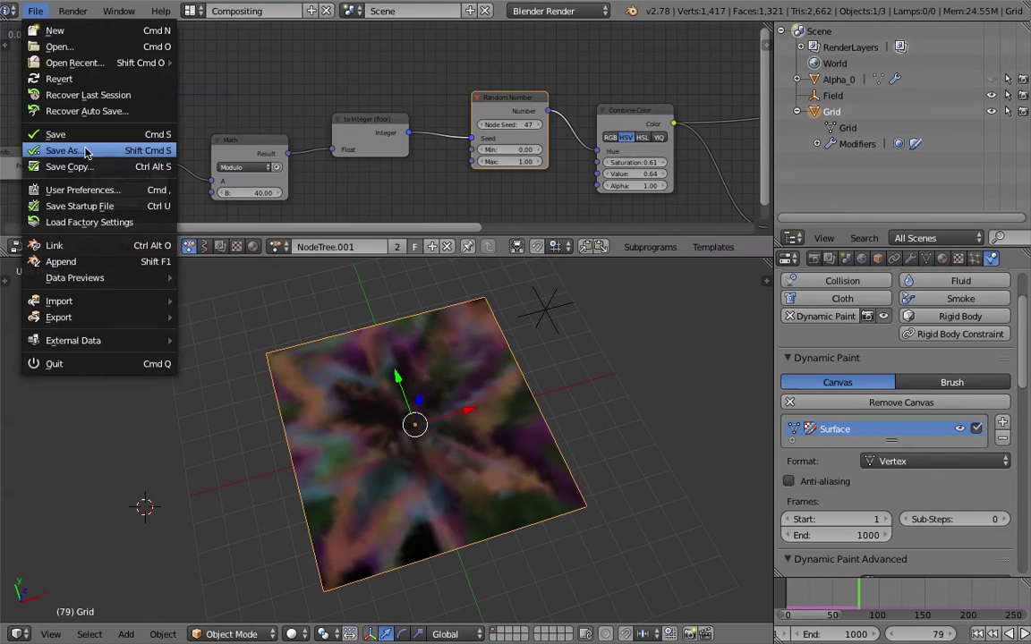
{"action": "left_click", "coordinate": [76, 135]}
{"action": "left_click", "coordinate": [913, 72]}
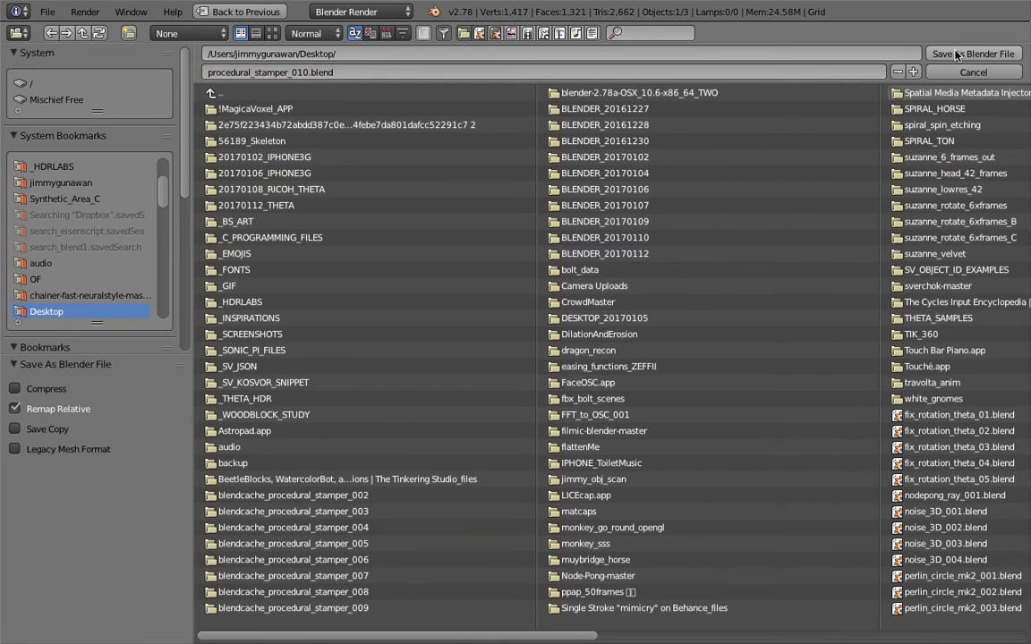
{"action": "key", "text": "Return"}
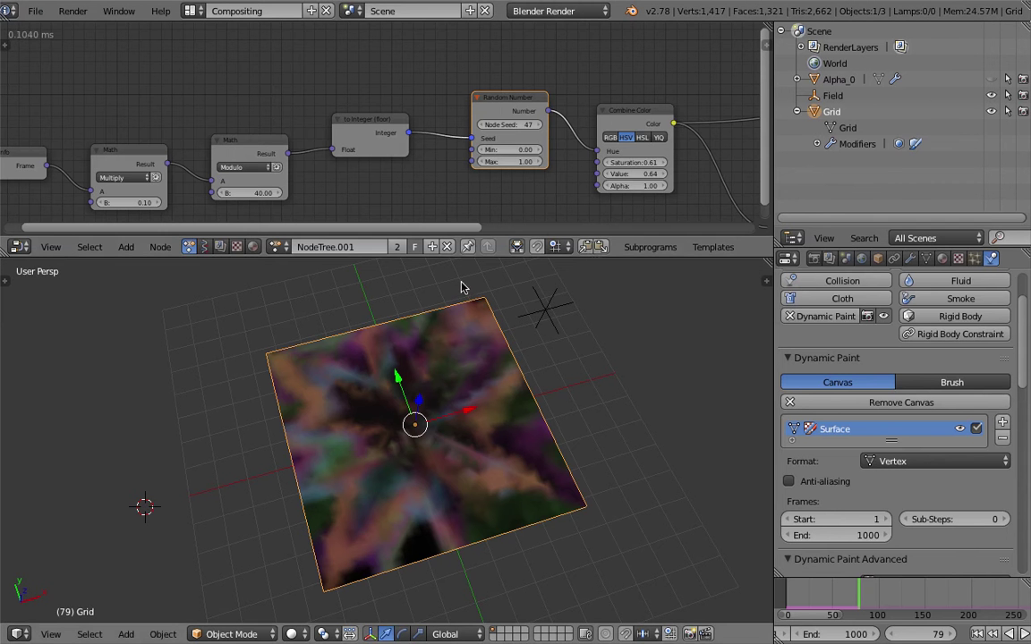
Review the chain of Math, to Integer, Random Number and Combine Color nodes that drives the brush colour
{"action": "scroll", "coordinate": [370, 159], "scroll_direction": "down", "scroll_amount": 1}
{"action": "middle_click_drag", "start_coordinate": [370, 159], "coordinate": [358, 121]}
{"action": "left_click_drag", "start_coordinate": [358, 120], "coordinate": [376, 111]}
{"action": "left_click_drag", "start_coordinate": [154, 127], "coordinate": [188, 114]}
{"action": "left_click_drag", "start_coordinate": [252, 120], "coordinate": [280, 112]}
Switch the node editor to the mesh-generating tree NodeTree and enlarge the editor to show more of its nodes
{"action": "left_click", "coordinate": [205, 248]}
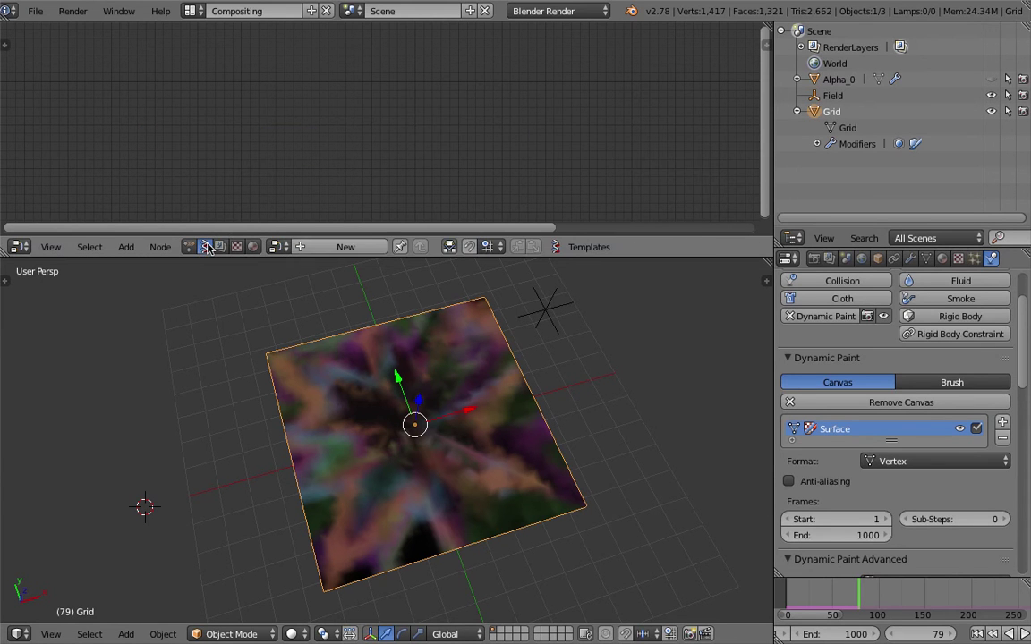
{"action": "left_click", "coordinate": [275, 247]}
{"action": "left_click", "coordinate": [286, 273]}
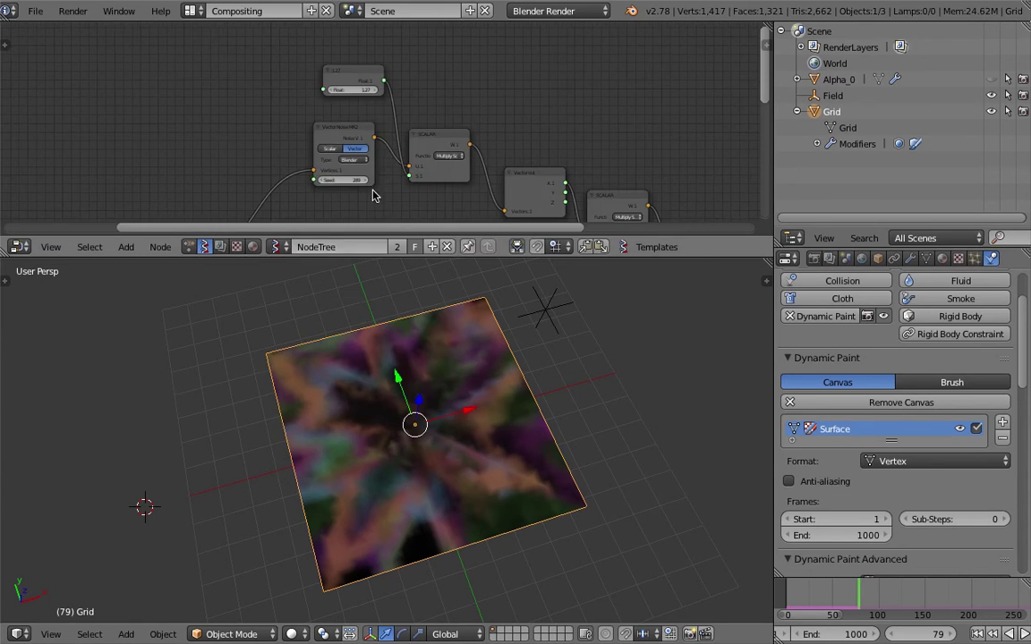
{"action": "scroll", "coordinate": [299, 148], "scroll_direction": "down", "scroll_amount": 2}
{"action": "scroll", "coordinate": [300, 149], "scroll_direction": "down", "scroll_amount": 2}
{"action": "scroll", "coordinate": [305, 115], "scroll_direction": "down", "scroll_amount": 1}
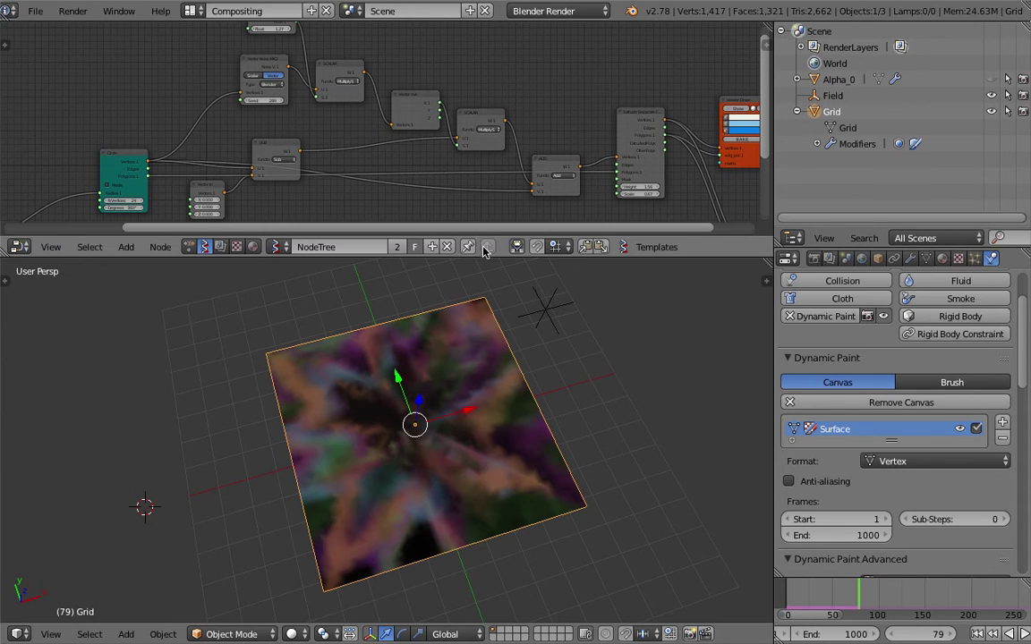
{"action": "left_click_drag", "start_coordinate": [449, 257], "coordinate": [514, 334]}
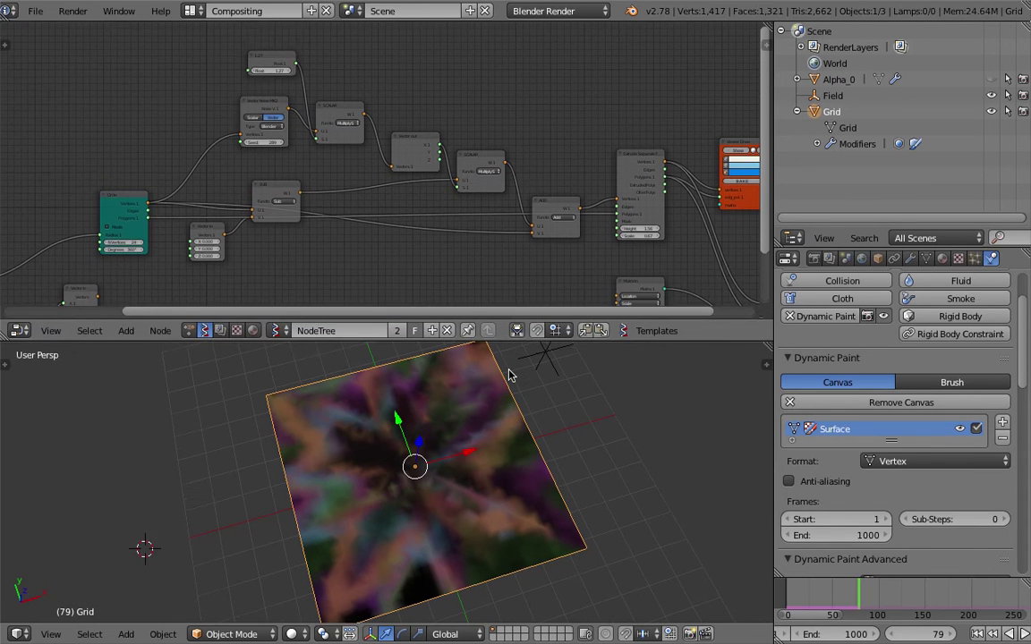
Rearrange the output end of the tree, placing the Viewer Draw node higher above the Viewer BMesh node
{"action": "middle_click_drag", "start_coordinate": [421, 193], "coordinate": [125, 157]}
{"action": "scroll", "coordinate": [454, 227], "scroll_direction": "up", "scroll_amount": 3}
{"action": "left_click", "coordinate": [510, 222]}
{"action": "left_click_drag", "start_coordinate": [519, 227], "coordinate": [463, 213]}
{"action": "left_click_drag", "start_coordinate": [474, 100], "coordinate": [476, 66]}
Examine the node chain back to the Circle node and view the painted grid from a lower angle
{"action": "scroll", "coordinate": [478, 143], "scroll_direction": "left", "scroll_amount": 6, "text": "ctrl"}
{"action": "scroll", "coordinate": [496, 142], "scroll_direction": "left", "scroll_amount": 4, "text": "ctrl"}
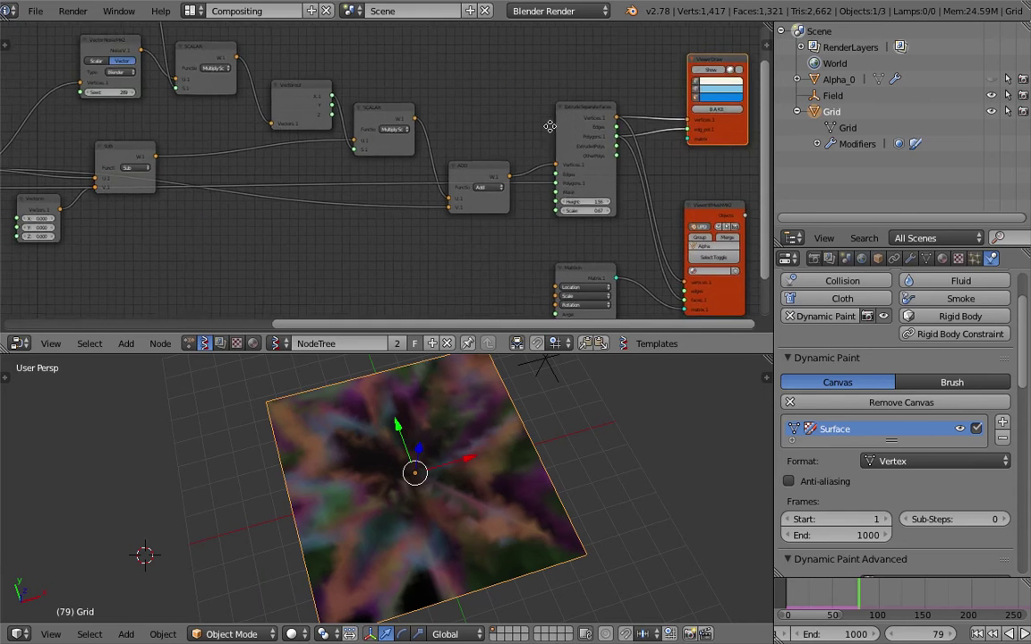
{"action": "scroll", "coordinate": [428, 202], "scroll_direction": "left", "scroll_amount": 4, "text": "ctrl"}
{"action": "scroll", "coordinate": [580, 213], "scroll_direction": "left", "scroll_amount": 1, "text": "ctrl"}
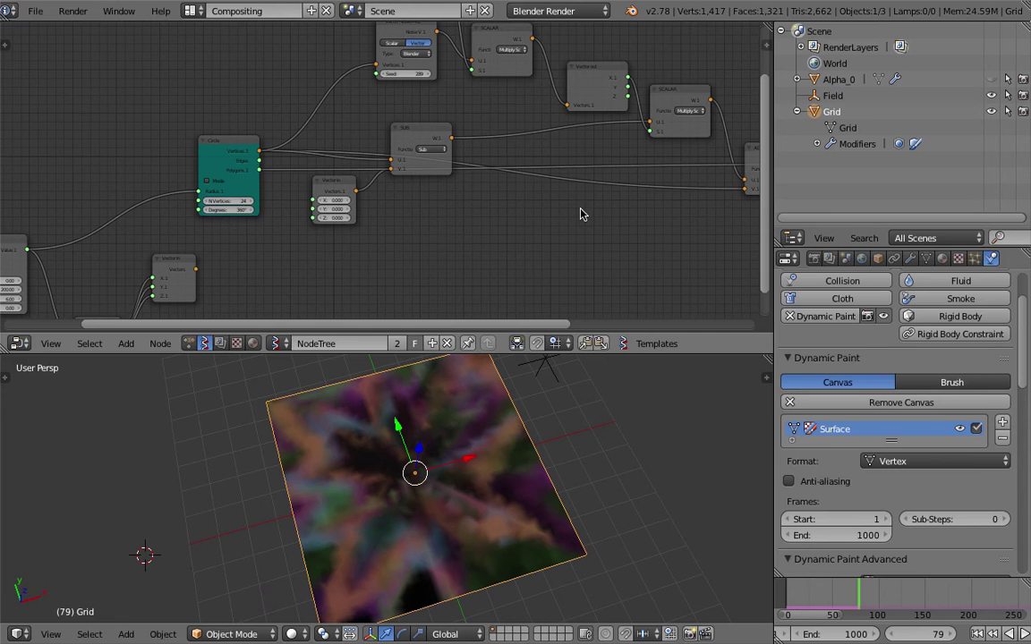
{"action": "middle_click_drag", "start_coordinate": [395, 410], "coordinate": [340, 369]}
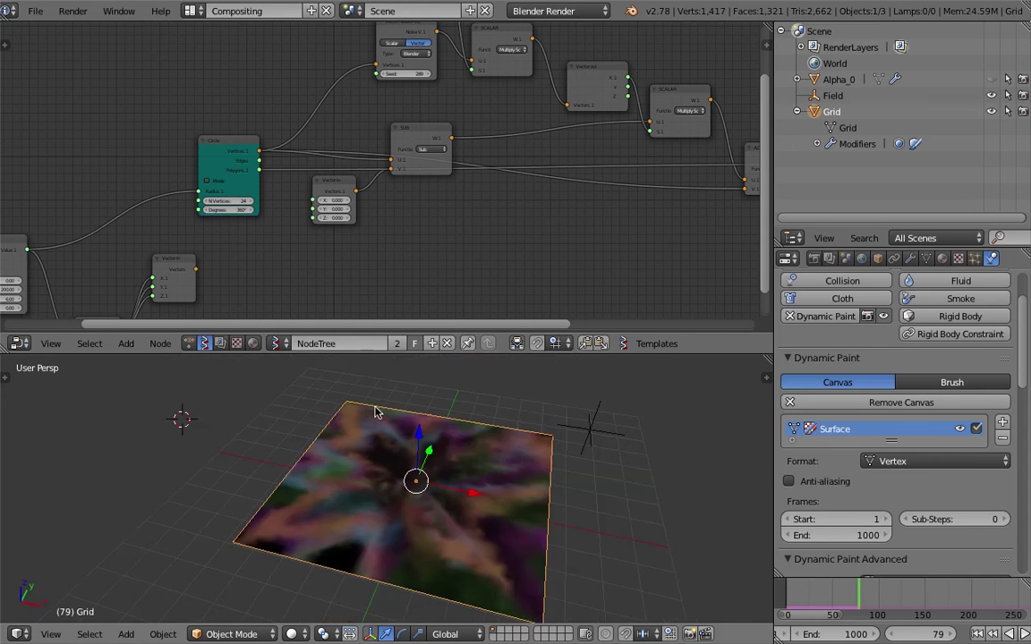
{"action": "middle_click_drag", "start_coordinate": [436, 464], "coordinate": [423, 419]}
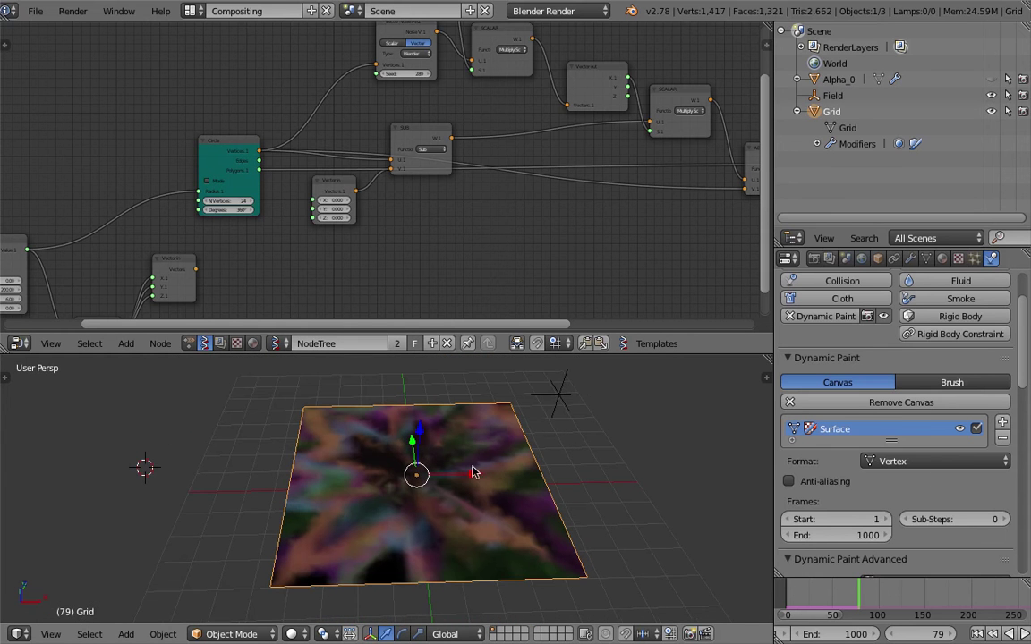
{"action": "scroll", "coordinate": [497, 259], "scroll_direction": "left", "scroll_amount": 3, "text": "ctrl"}
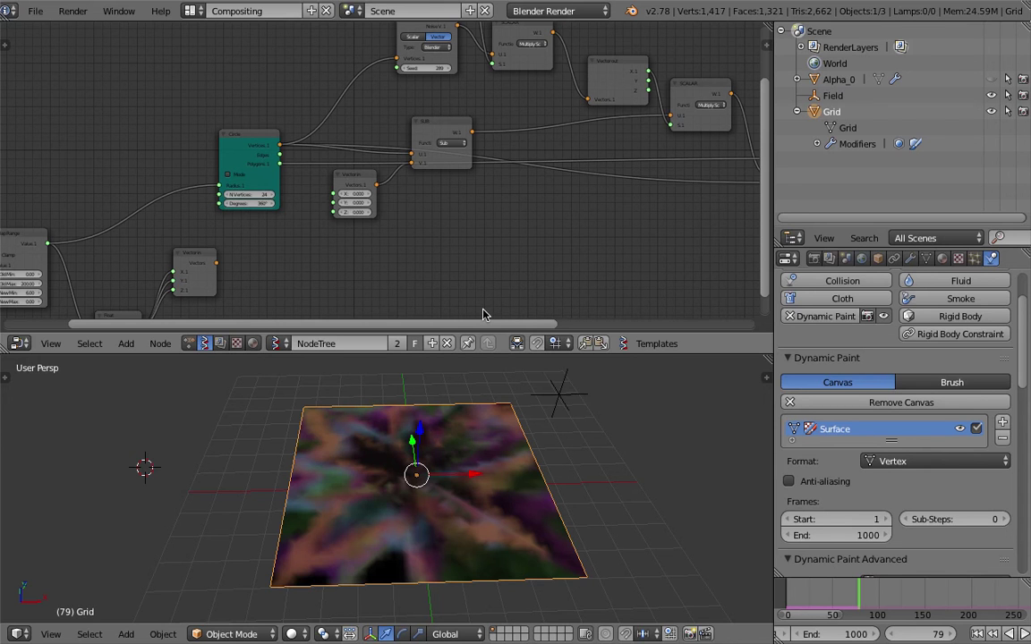
View the painted grid from almost directly above and enlarge the 3D viewport at the node editor's expense
{"action": "middle_click_drag", "start_coordinate": [439, 438], "coordinate": [366, 446]}
{"action": "middle_click_drag", "start_coordinate": [412, 505], "coordinate": [451, 419]}
{"action": "middle_click_drag", "start_coordinate": [435, 490], "coordinate": [339, 458]}
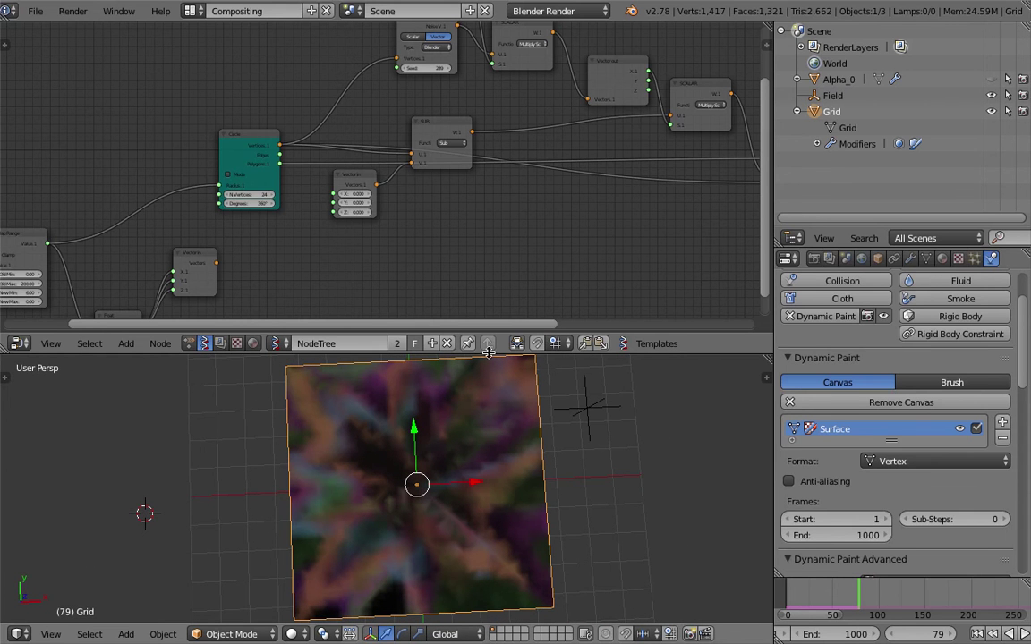
{"action": "left_click_drag", "start_coordinate": [488, 352], "coordinate": [488, 284]}
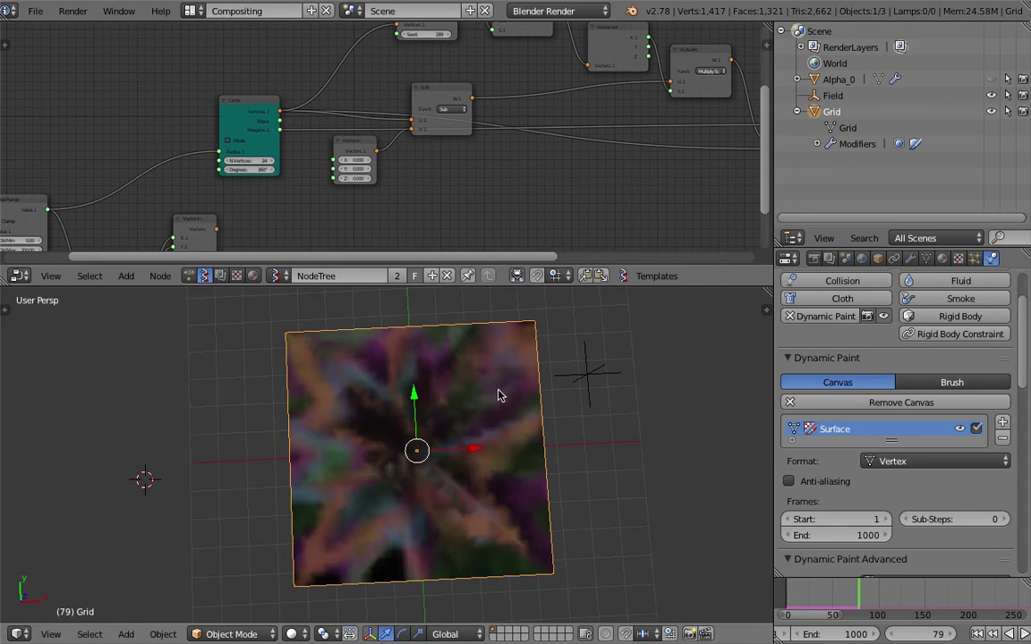
Set the view subdivisions of the Grid's simple Subsurf modifier to 4
{"action": "left_click", "coordinate": [880, 259]}
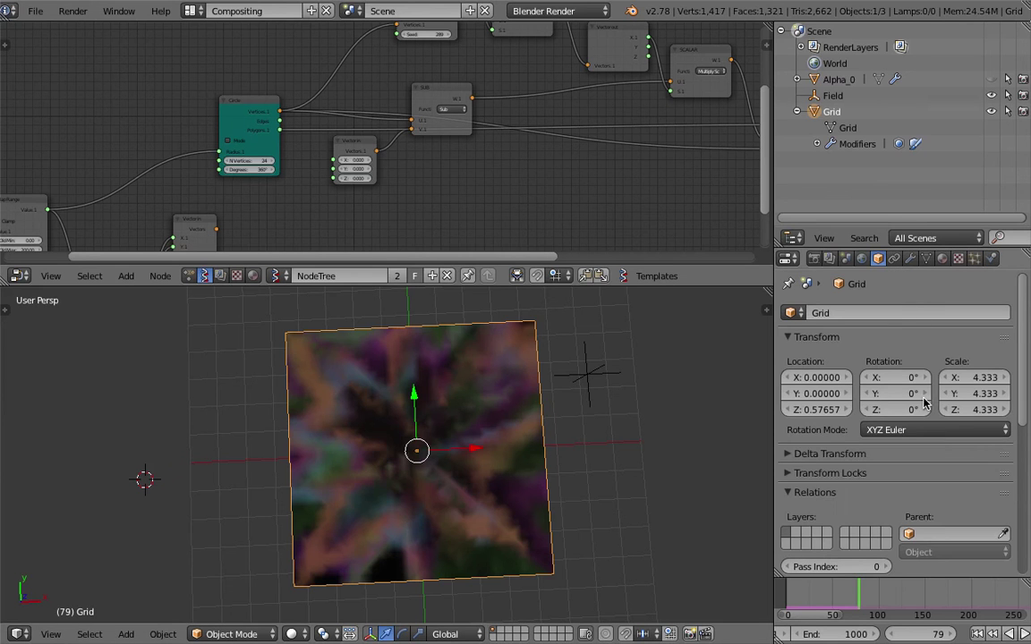
{"action": "left_click", "coordinate": [910, 258]}
{"action": "left_click", "coordinate": [881, 424]}
{"action": "left_click", "coordinate": [881, 424]}
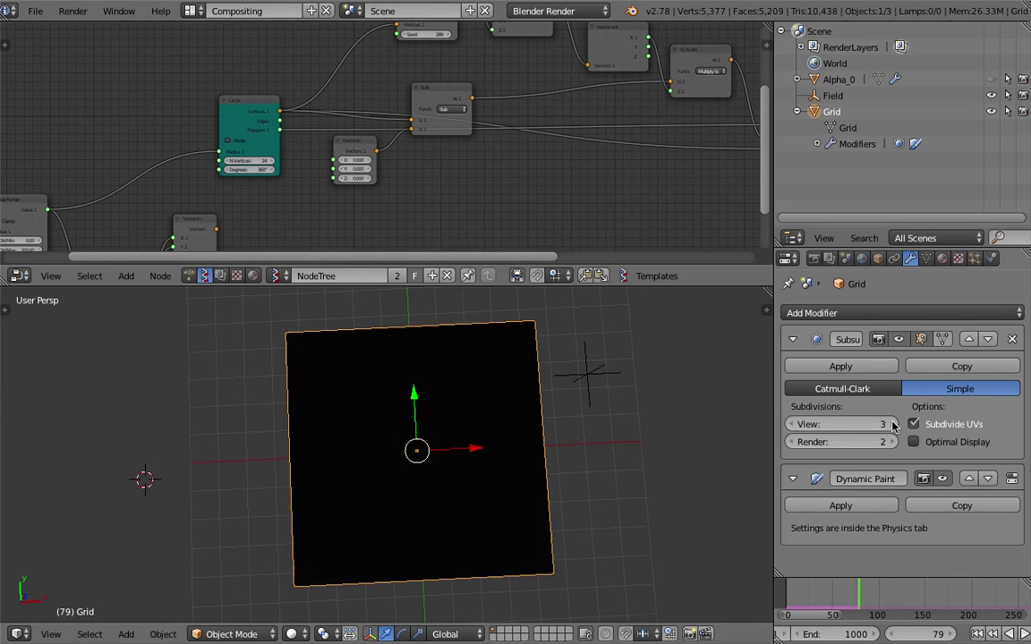
Replay the paint animation from frame 1 with everything deselected, and stop it at about frame 82
{"action": "scroll", "coordinate": [965, 634], "scroll_direction": "down", "scroll_amount": 2}
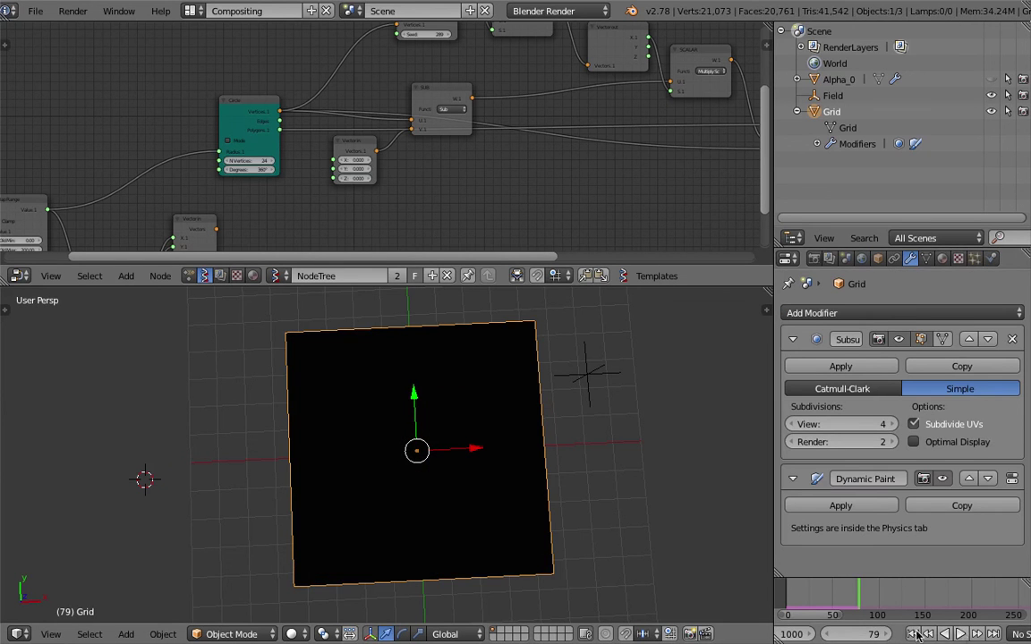
{"action": "key", "text": "shift+Left"}
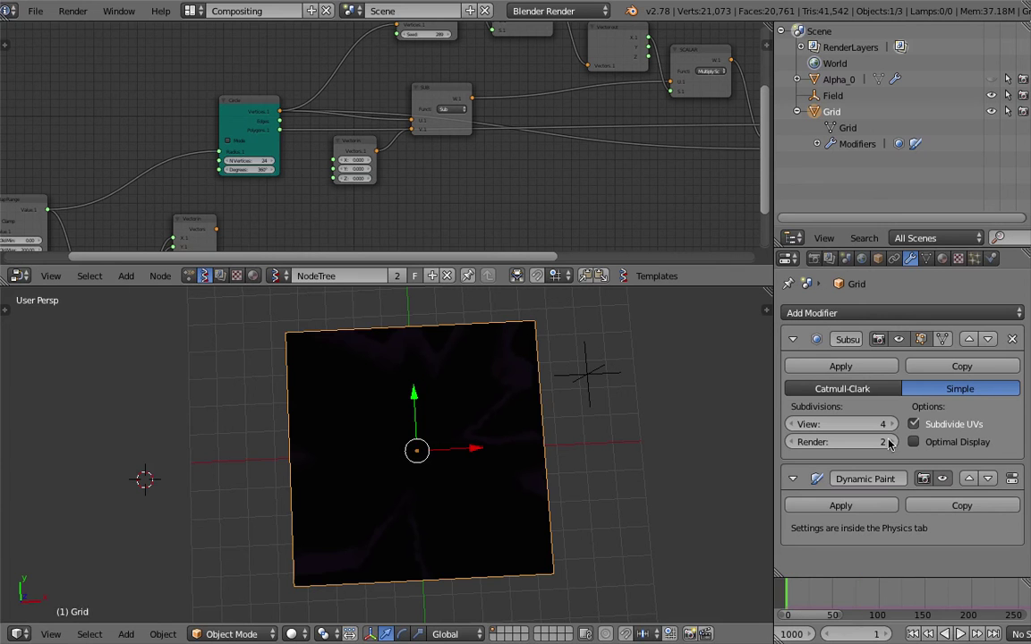
{"action": "left_click", "coordinate": [960, 634]}
{"action": "left_click", "coordinate": [617, 457]}
{"action": "key", "text": "a"}
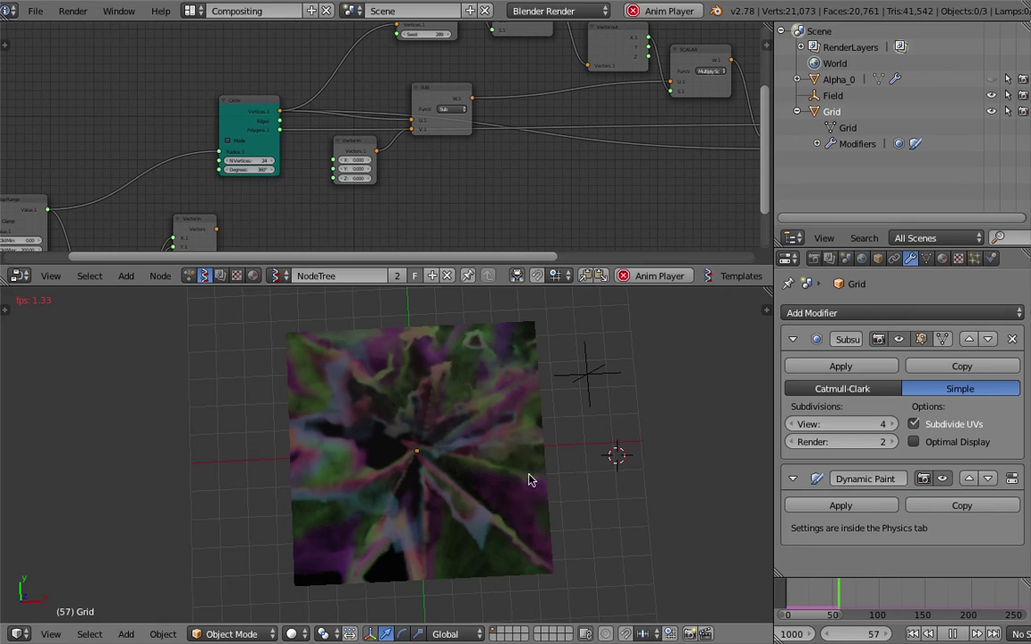
{"action": "mouse_move", "coordinate": [452, 448]}
{"action": "middle_mouse_down"}
{"action": "mouse_move", "coordinate": [522, 464]}
{"action": "mouse_move", "coordinate": [549, 459]}
{"action": "middle_mouse_up"}
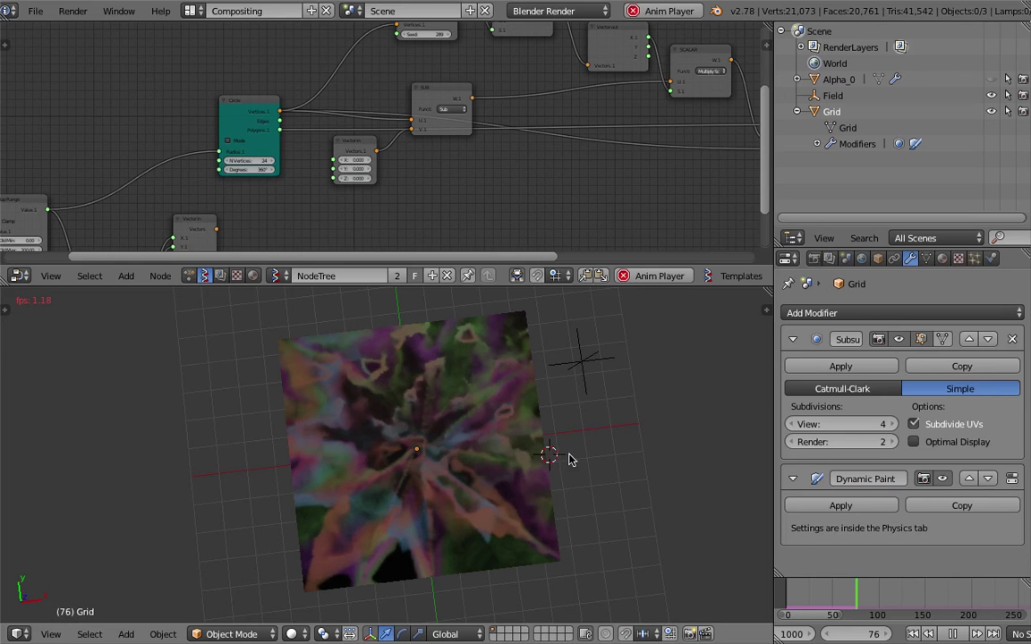
{"action": "left_click", "coordinate": [602, 440]}
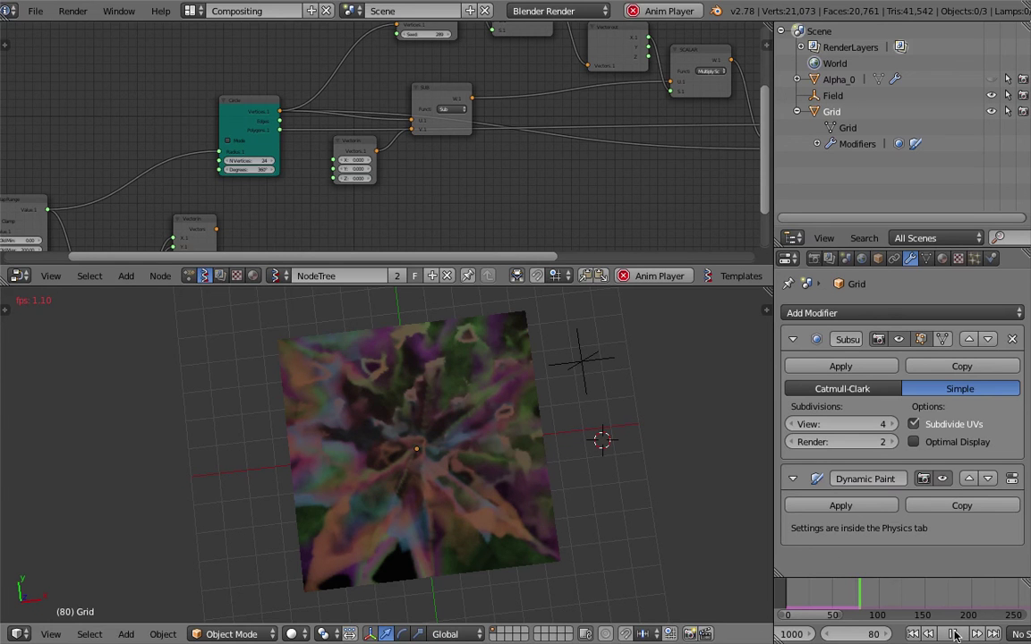
{"action": "key", "text": "alt+a"}
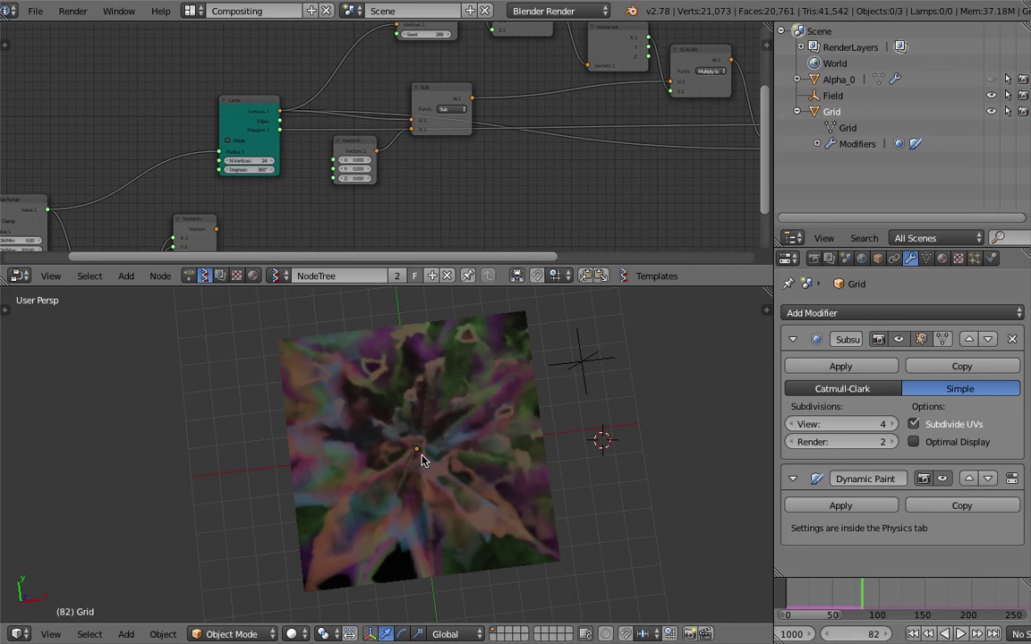
Move the unconnected Vector in node slightly higher, below the Circle node, and view the grid from a low angle
{"action": "scroll", "coordinate": [367, 223], "scroll_direction": "down", "scroll_amount": 2}
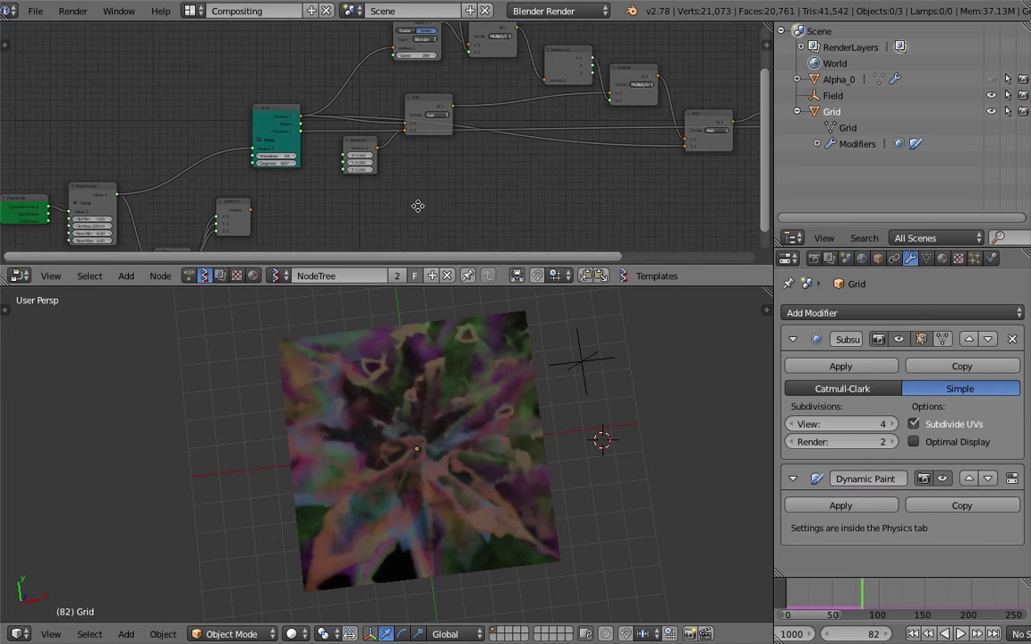
{"action": "middle_click_drag", "start_coordinate": [418, 206], "coordinate": [464, 201]}
{"action": "left_click_drag", "start_coordinate": [276, 209], "coordinate": [280, 193]}
{"action": "scroll", "coordinate": [474, 394], "scroll_direction": "up", "scroll_amount": 1}
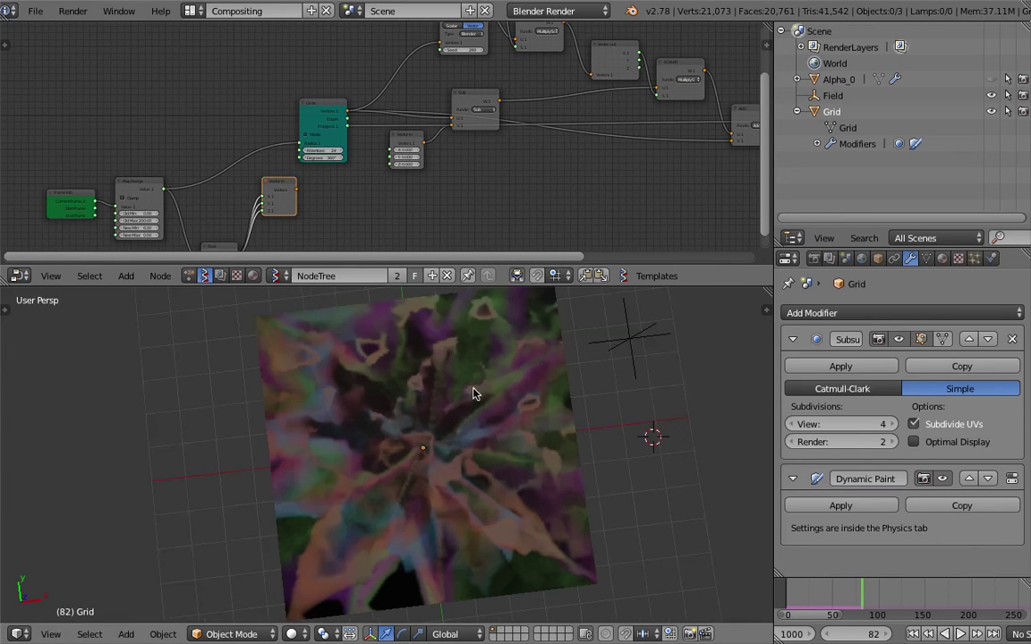
{"action": "middle_click_drag", "start_coordinate": [481, 395], "coordinate": [430, 385]}
{"action": "middle_click_drag", "start_coordinate": [385, 170], "coordinate": [373, 191]}
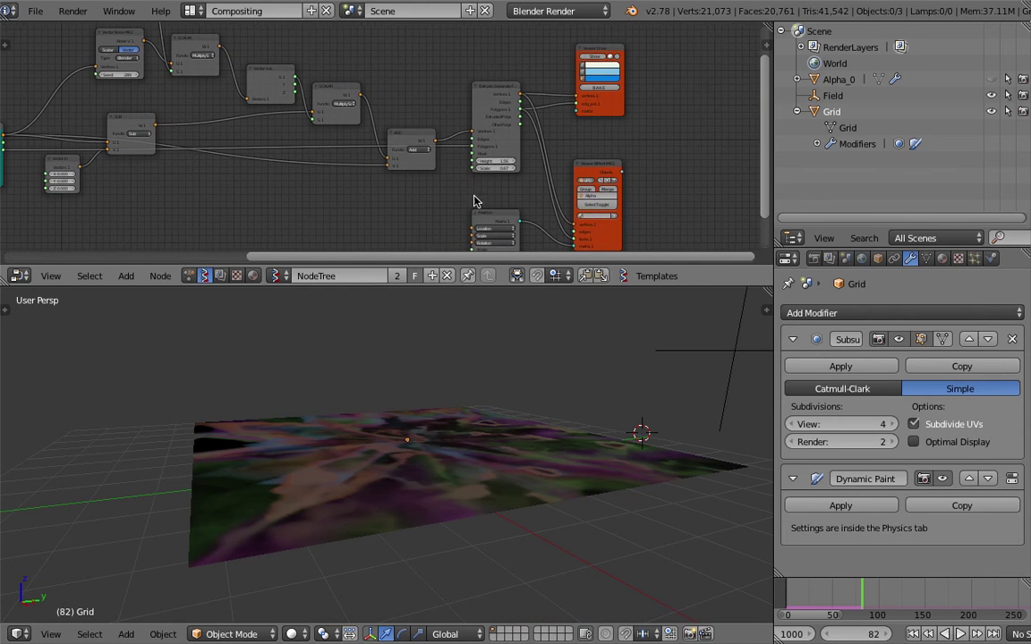
Enlarge the node editor and move the ADD node up, next to the second SCALAR node
{"action": "left_click_drag", "start_coordinate": [557, 285], "coordinate": [589, 421]}
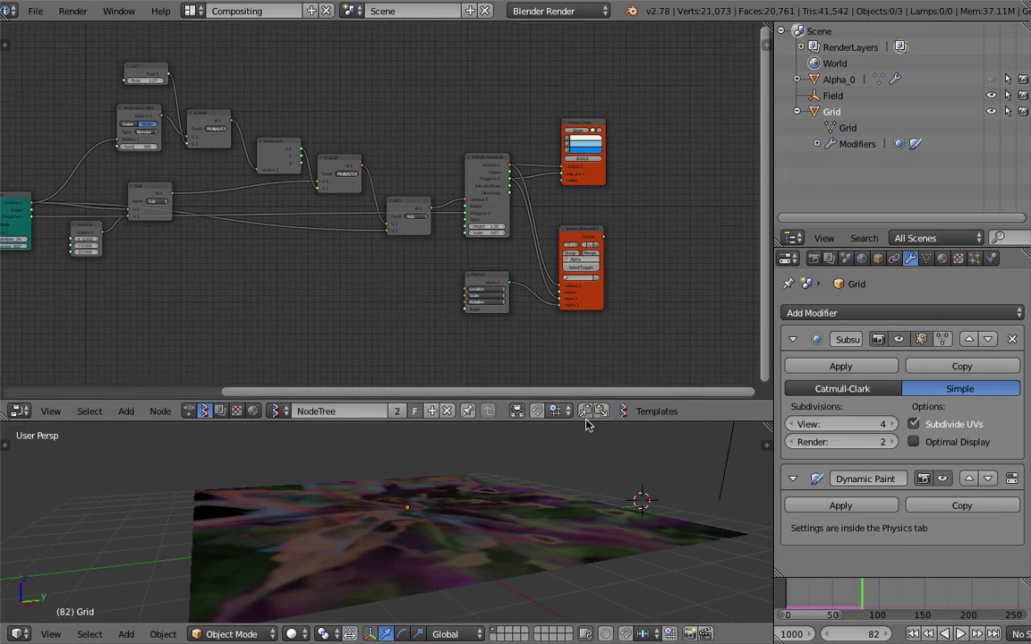
{"action": "scroll", "coordinate": [612, 150], "scroll_direction": "up", "scroll_amount": 2}
{"action": "left_click_drag", "start_coordinate": [524, 150], "coordinate": [530, 134]}
{"action": "left_click_drag", "start_coordinate": [424, 206], "coordinate": [420, 136]}
Review the node chain from the Vector Noise and SCALAR nodes back through Circle to Map Range
{"action": "middle_click_drag", "start_coordinate": [259, 184], "coordinate": [450, 221]}
{"action": "scroll", "coordinate": [283, 145], "scroll_direction": "up", "scroll_amount": 1}
{"action": "middle_click_drag", "start_coordinate": [106, 113], "coordinate": [247, 144]}
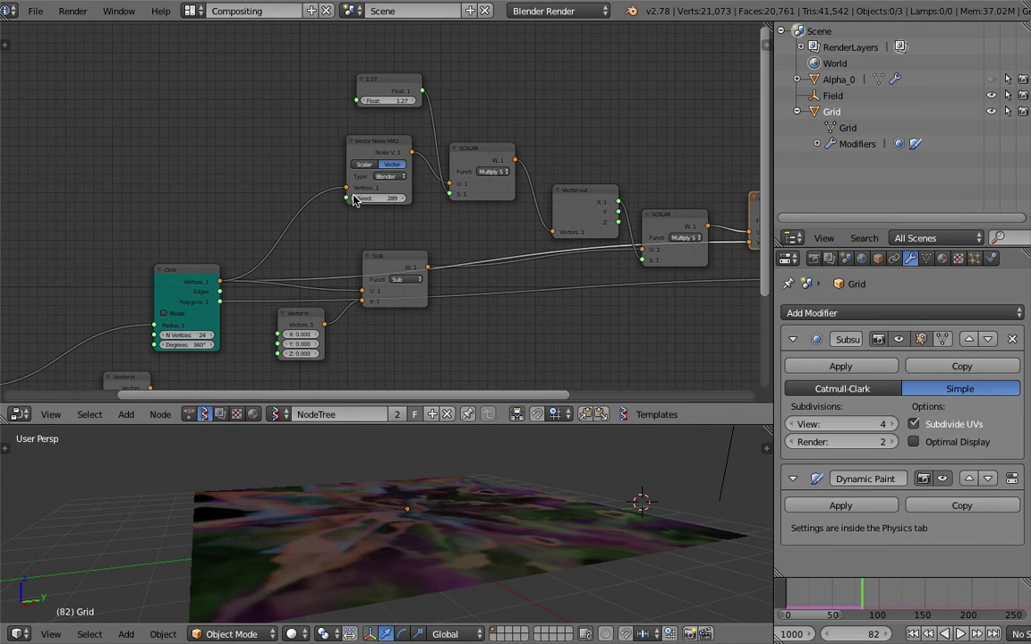
{"action": "middle_click_drag", "start_coordinate": [189, 201], "coordinate": [379, 161]}
{"action": "middle_click_drag", "start_coordinate": [515, 186], "coordinate": [378, 254]}
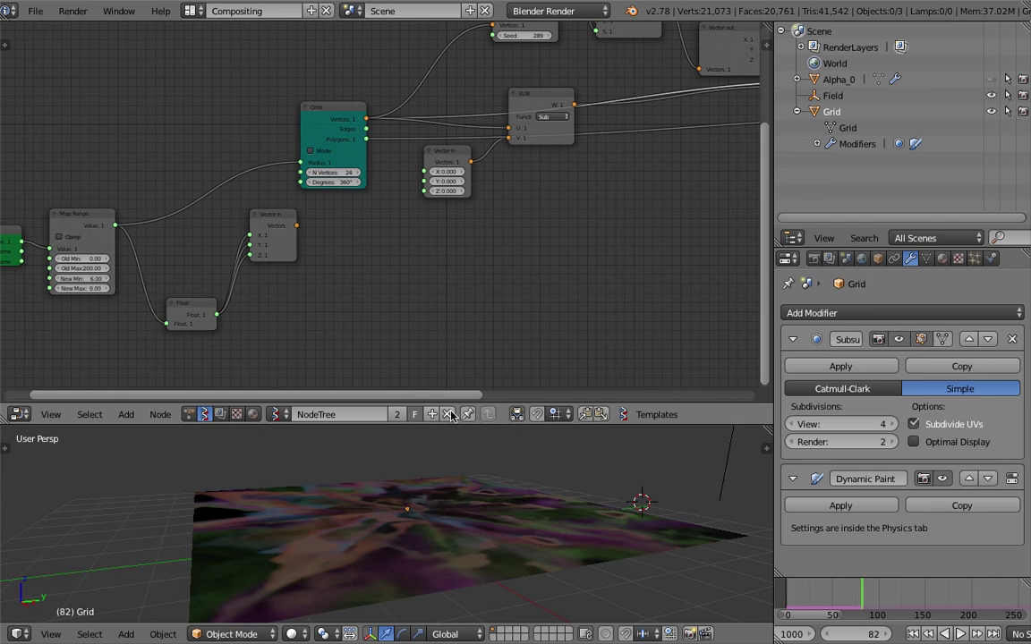
Enlarge the 3D viewport and examine the painted pattern on the grid up close from above
{"action": "mouse_move", "coordinate": [502, 520]}
{"action": "middle_mouse_down"}
{"action": "mouse_move", "coordinate": [481, 586]}
{"action": "mouse_move", "coordinate": [462, 602]}
{"action": "mouse_move", "coordinate": [459, 583]}
{"action": "middle_mouse_up"}
{"action": "middle_click_drag", "start_coordinate": [430, 543], "coordinate": [428, 492]}
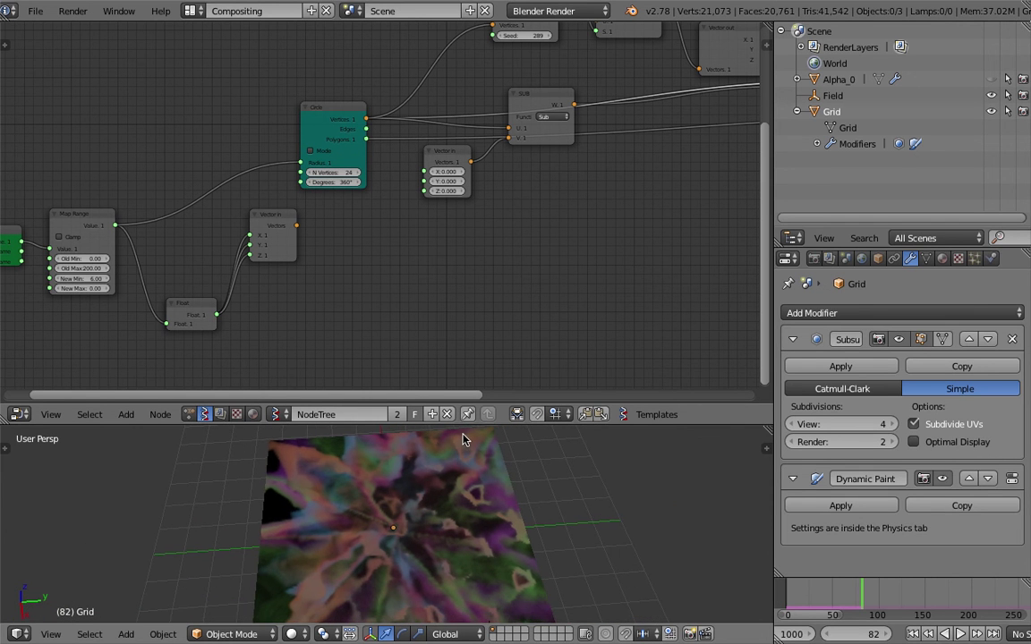
{"action": "left_click_drag", "start_coordinate": [466, 404], "coordinate": [484, 221]}
{"action": "scroll", "coordinate": [470, 512], "scroll_direction": "up", "scroll_amount": 4}
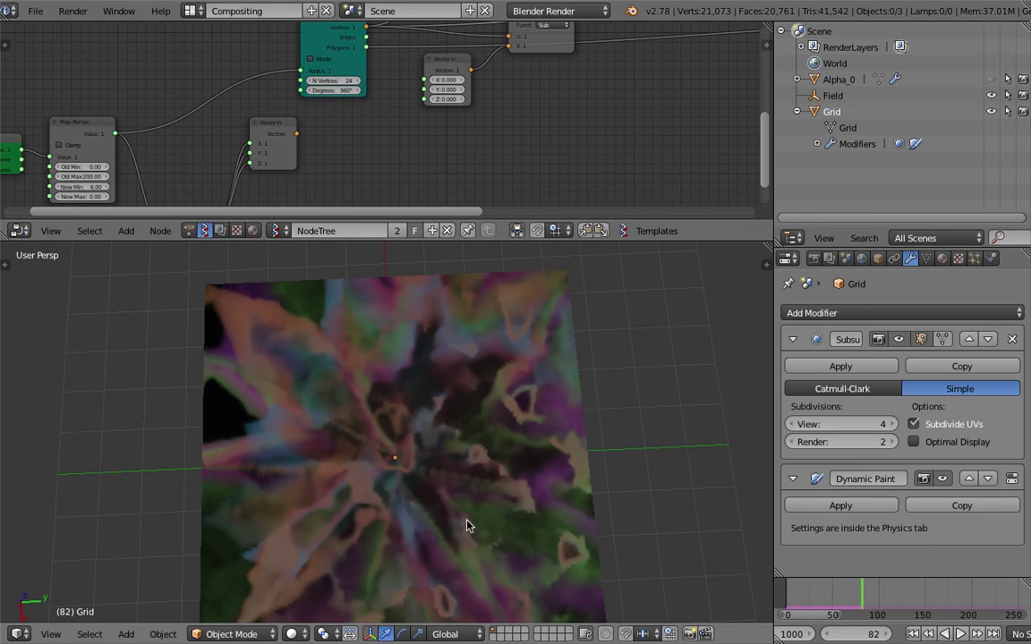
{"action": "middle_click_drag", "start_coordinate": [467, 526], "coordinate": [447, 456], "text": "shift"}
{"action": "middle_click_drag", "start_coordinate": [275, 419], "coordinate": [352, 560]}
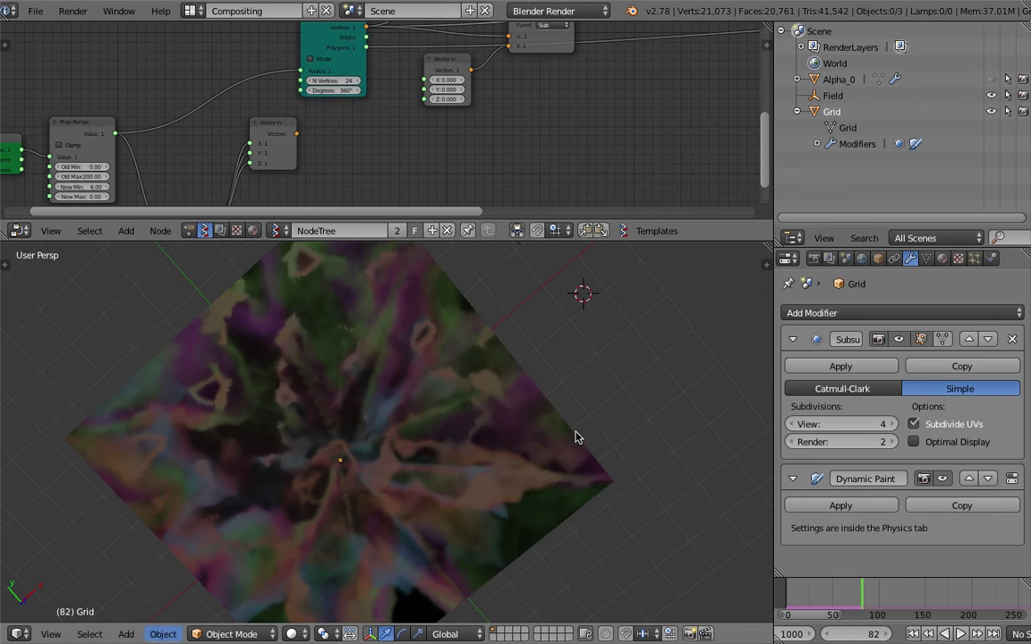